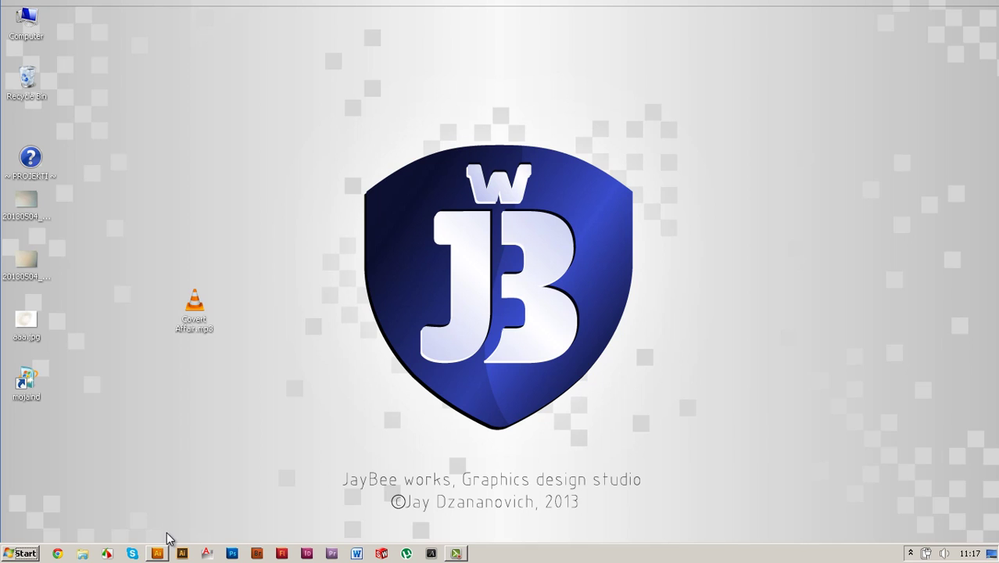
- Switch to Illustrator and examine the finished star coin up close, along with its colour palette and source shapes beside the artboard
click(158, 555)
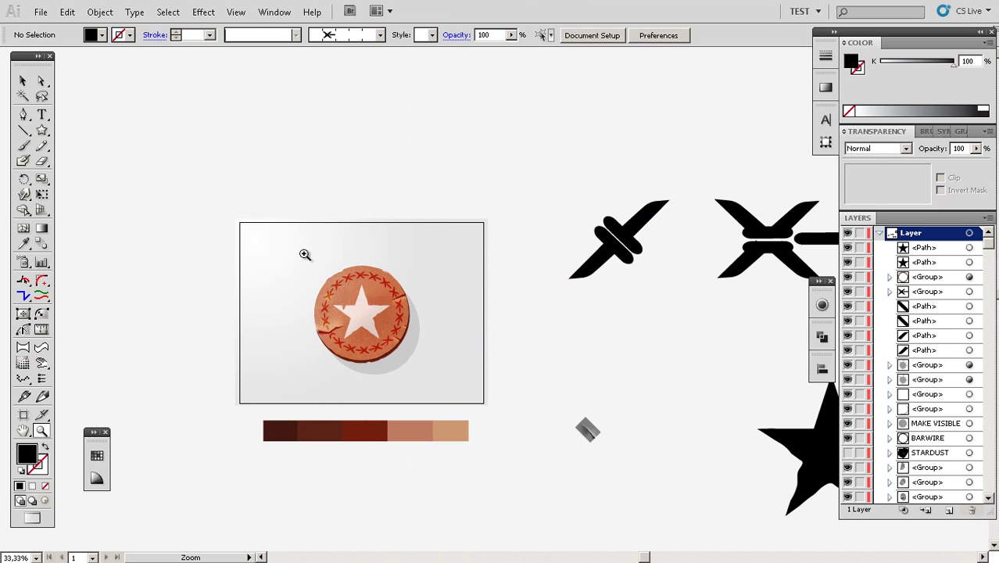
drag(305, 254, 429, 380)
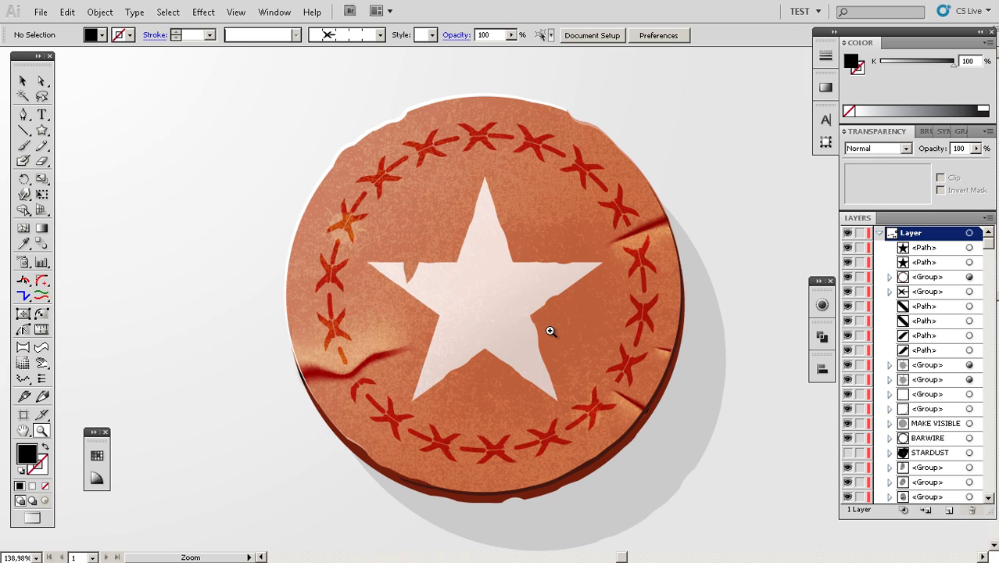
alt+click(558, 327)
alt+click(556, 326)
alt+click(556, 326)
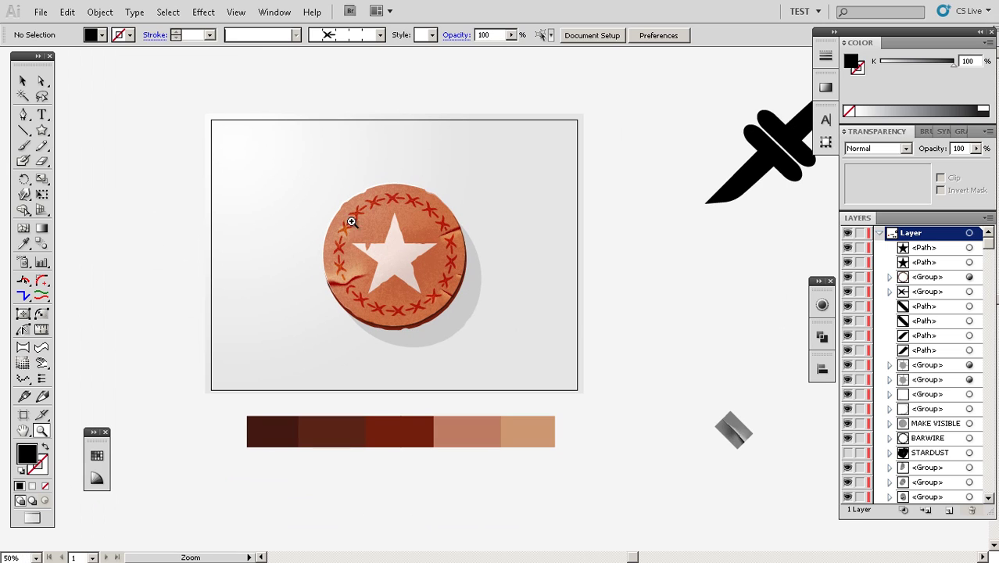
alt+click(573, 250)
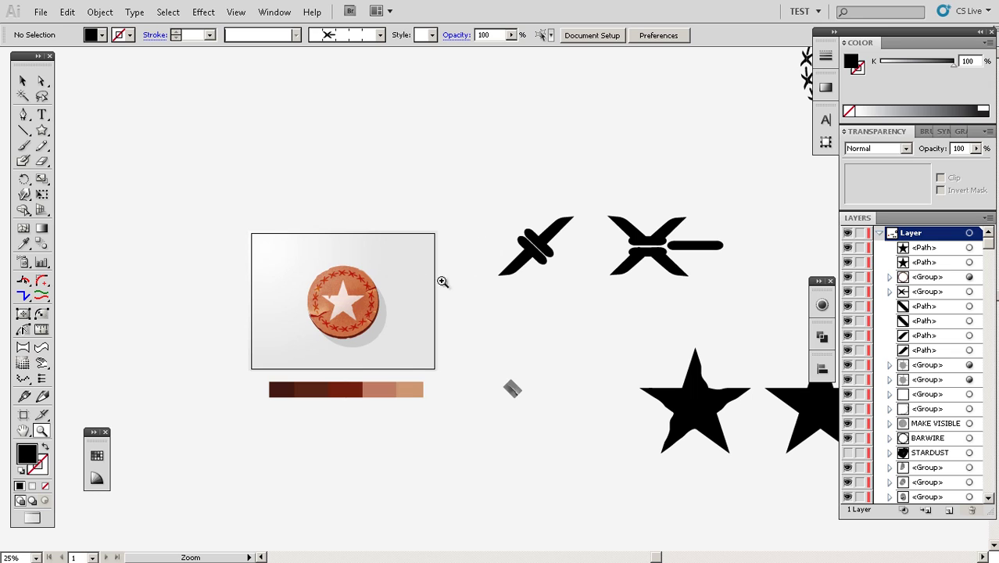
drag(655, 260, 514, 338)
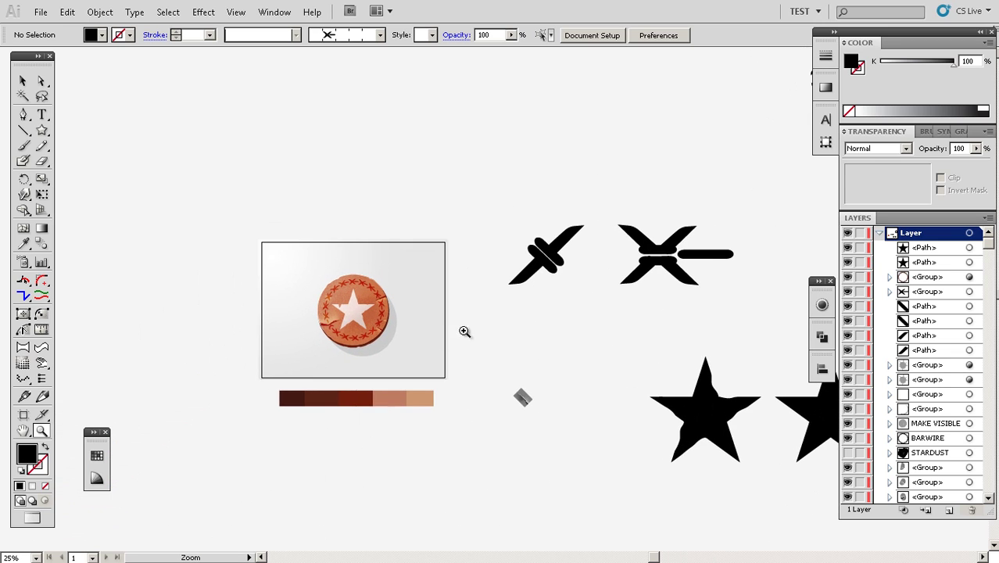
drag(312, 267, 405, 358)
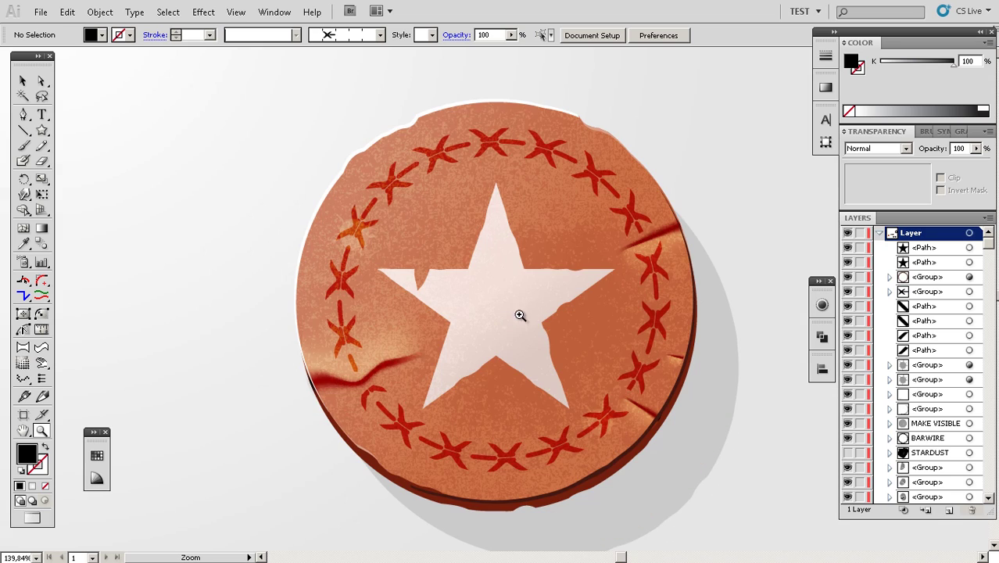
alt+click(537, 322)
alt+click(537, 323)
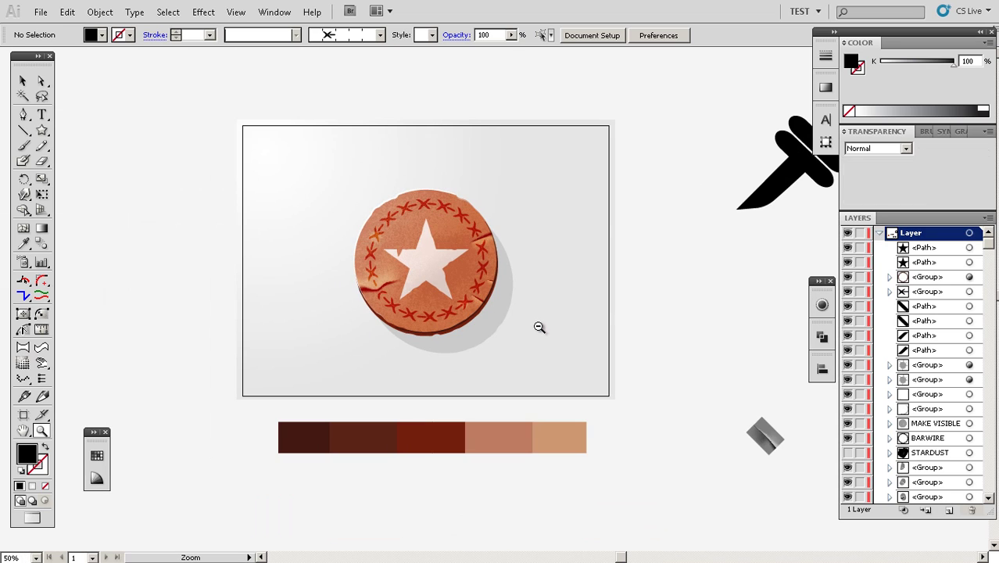
alt+click(537, 324)
drag(362, 192, 486, 319)
key(ctrl+1)
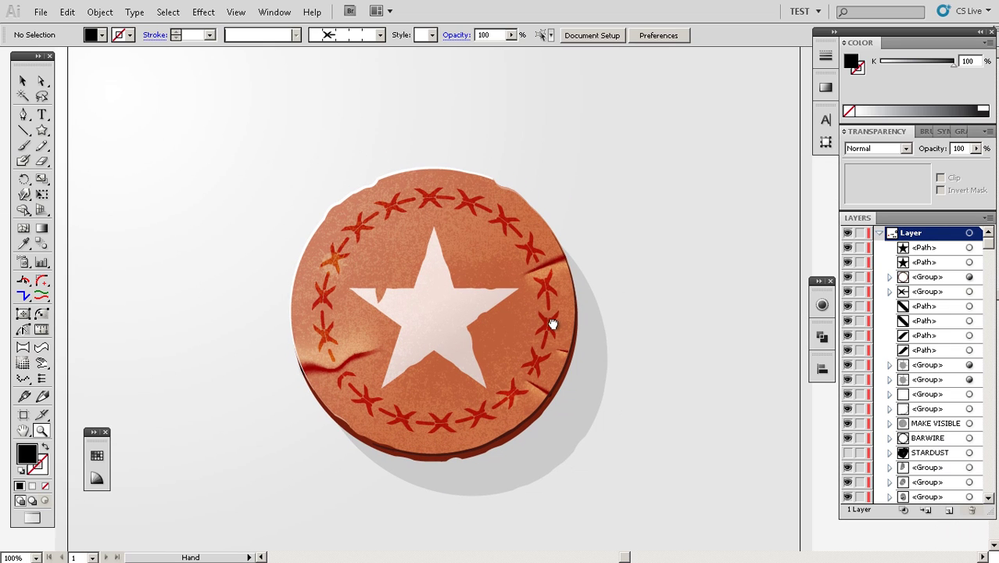
- Toggle the MAKE VISIBLE group off and on to compare the coin with and without its grain texture
click(926, 429)
click(848, 423)
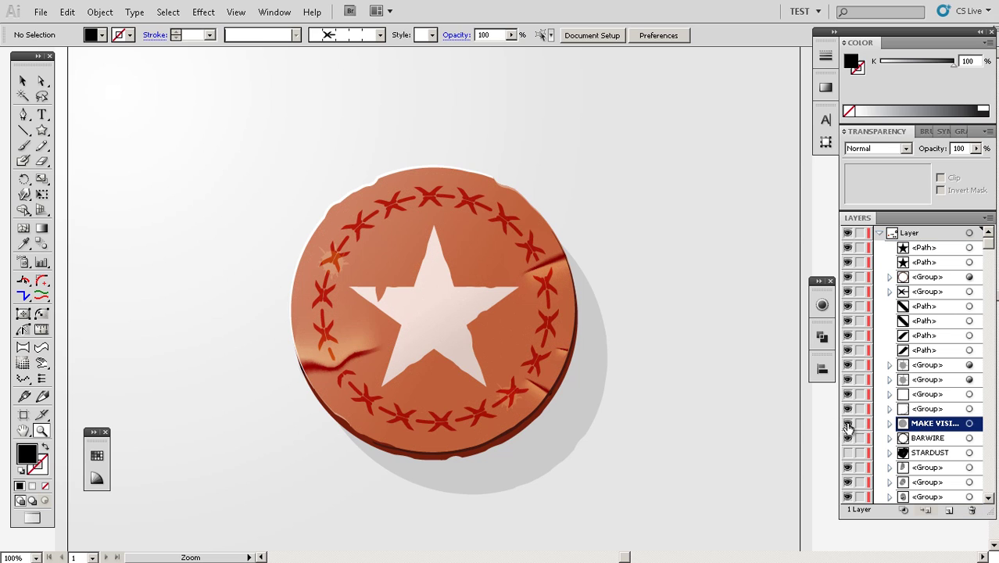
click(848, 424)
click(848, 423)
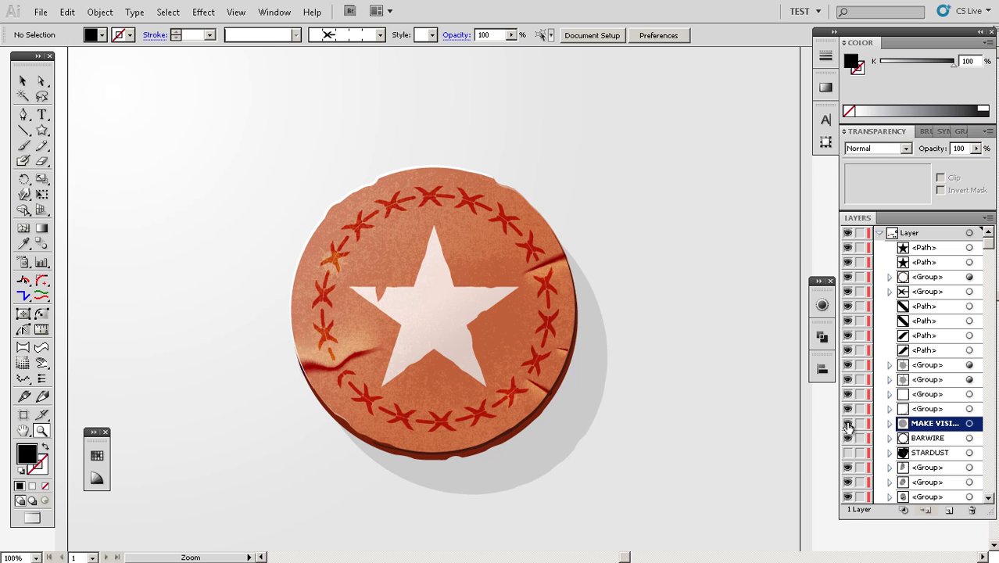
click(849, 424)
click(848, 424)
- Check the BARWIRE group, and compare the coin in outline mode with the MAKE VISIBLE texture shown and hidden
click(919, 443)
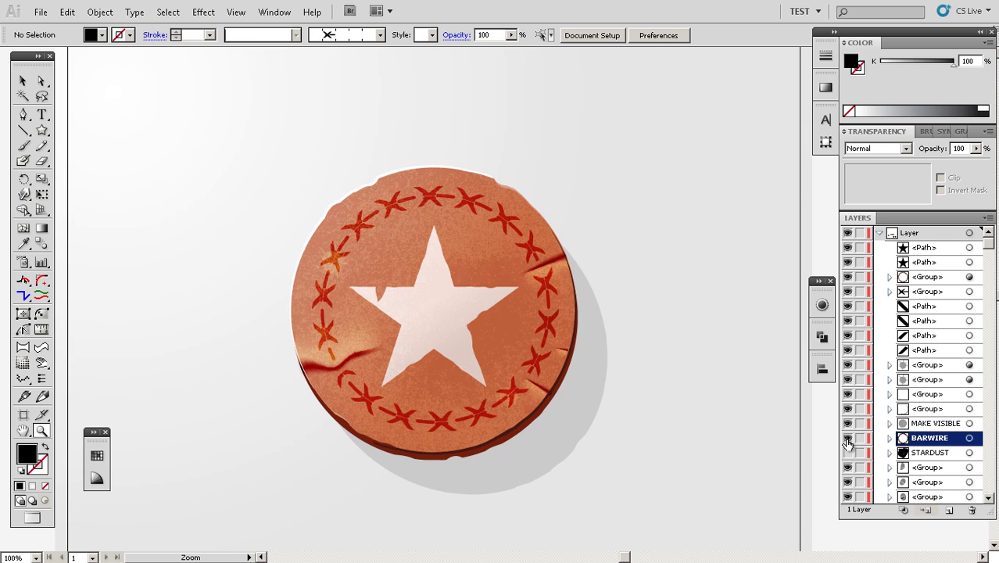
click(848, 451)
scroll(985, 247, down, 1)
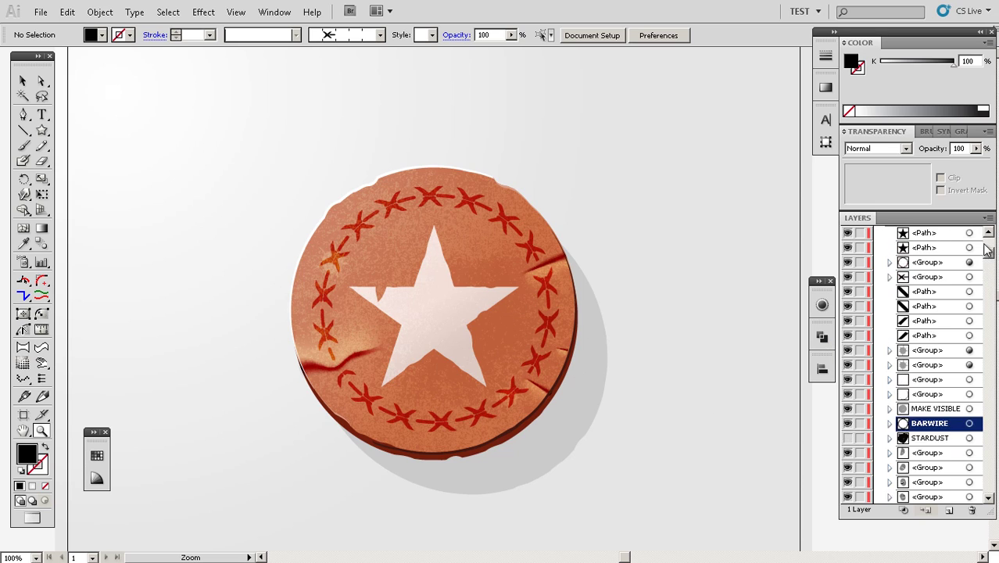
scroll(986, 247, up, 1)
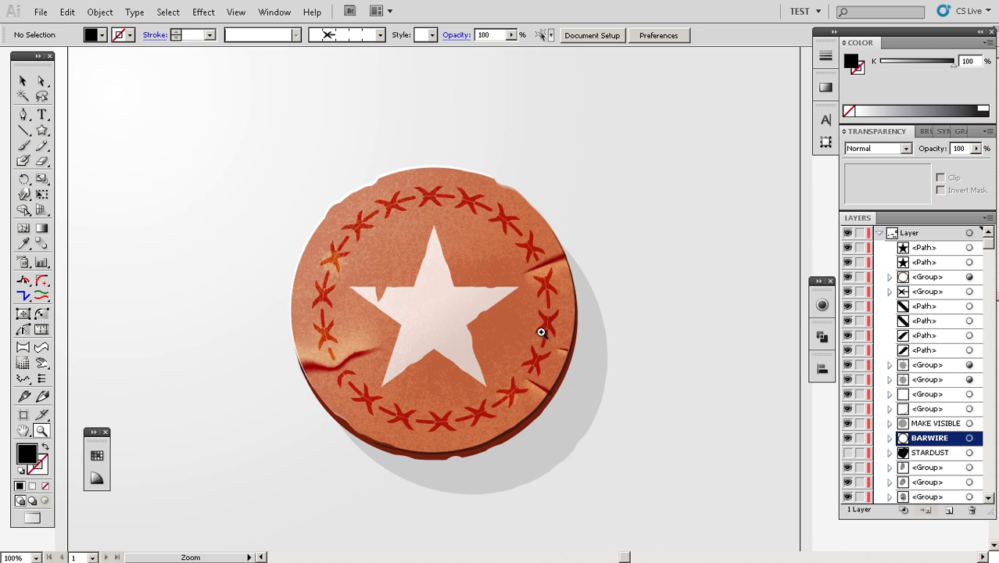
key(ctrl+y)
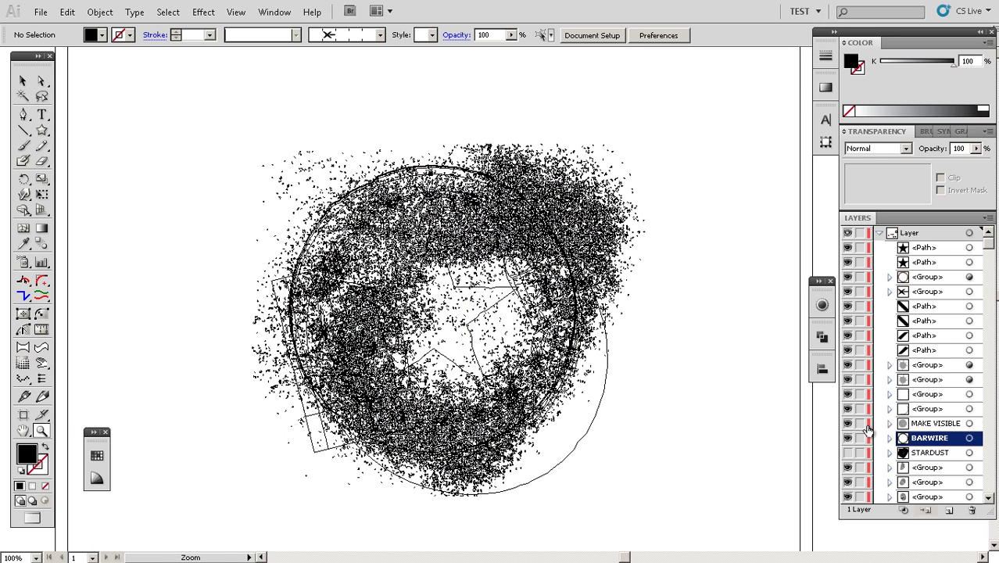
click(849, 425)
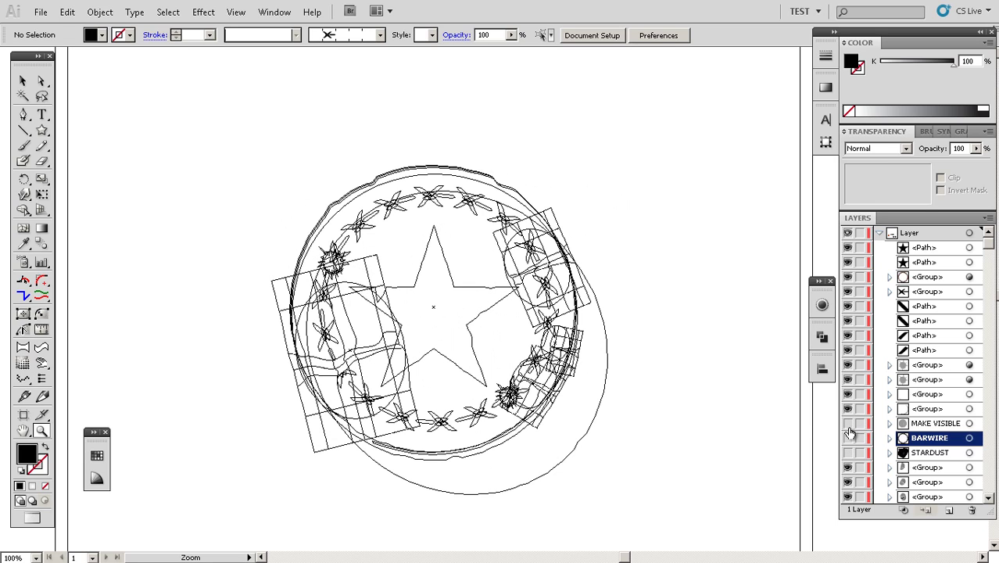
key(ctrl+y)
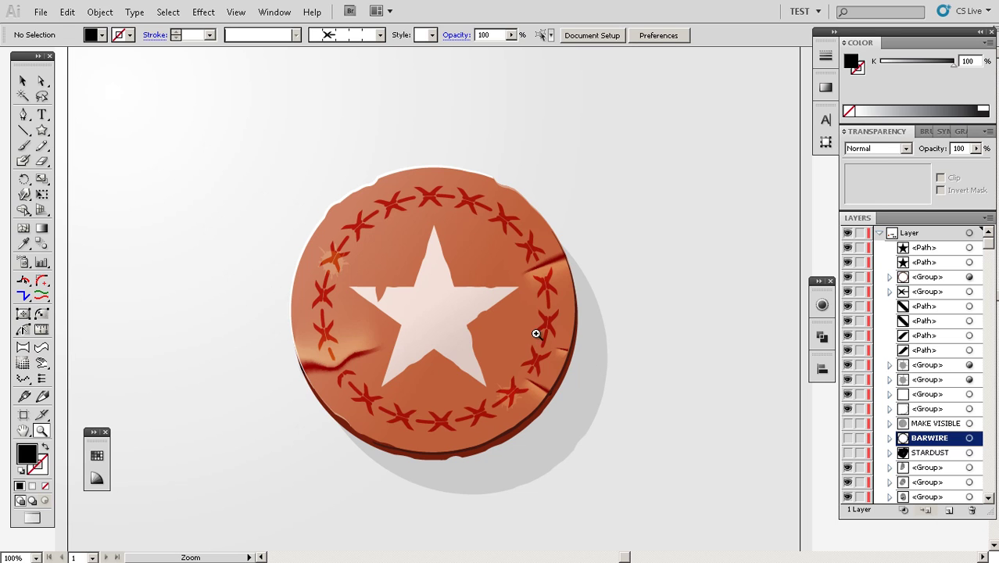
click(848, 423)
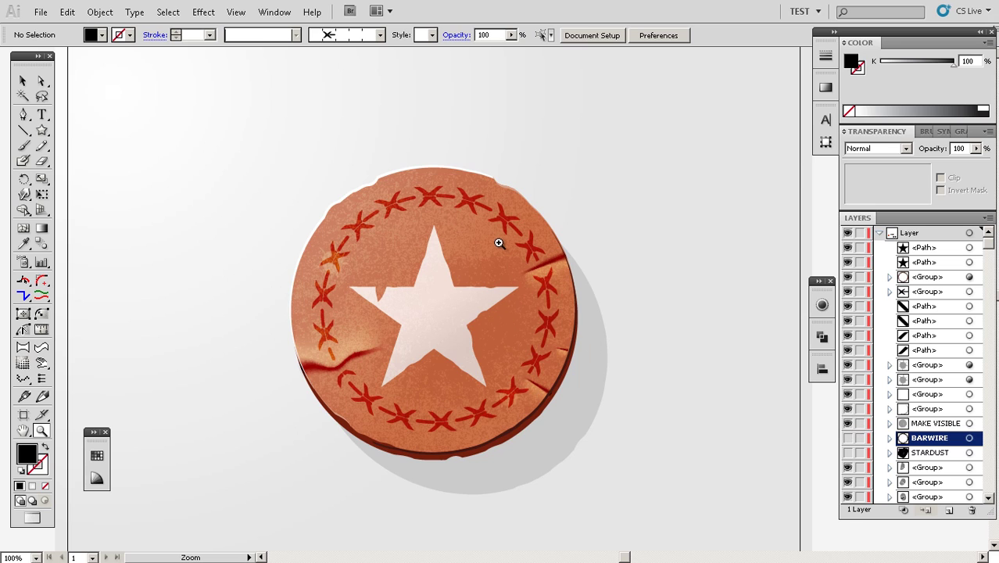
- Create a new document from the template file Untitled template.ait
click(40, 11)
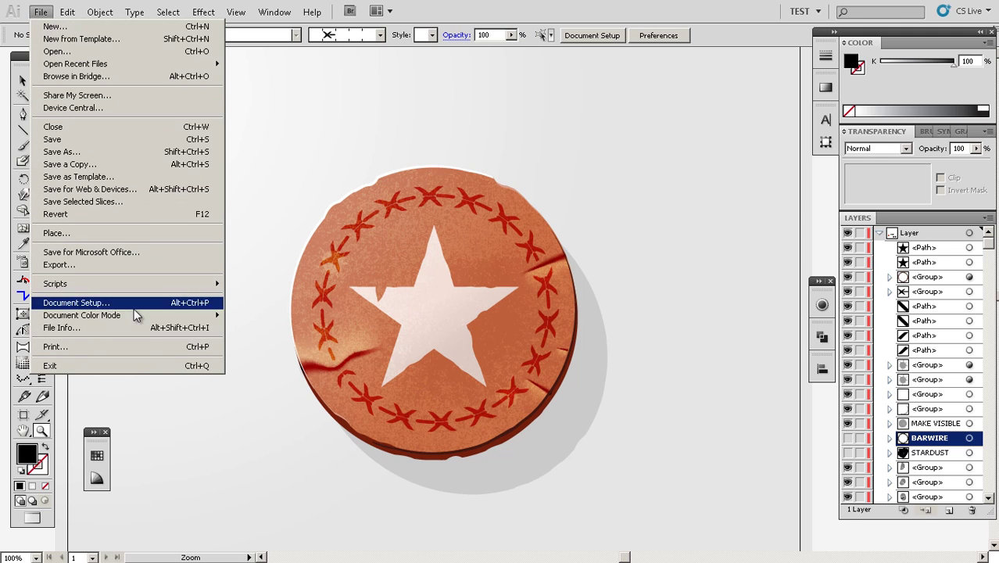
click(100, 27)
drag(566, 107, 651, 114)
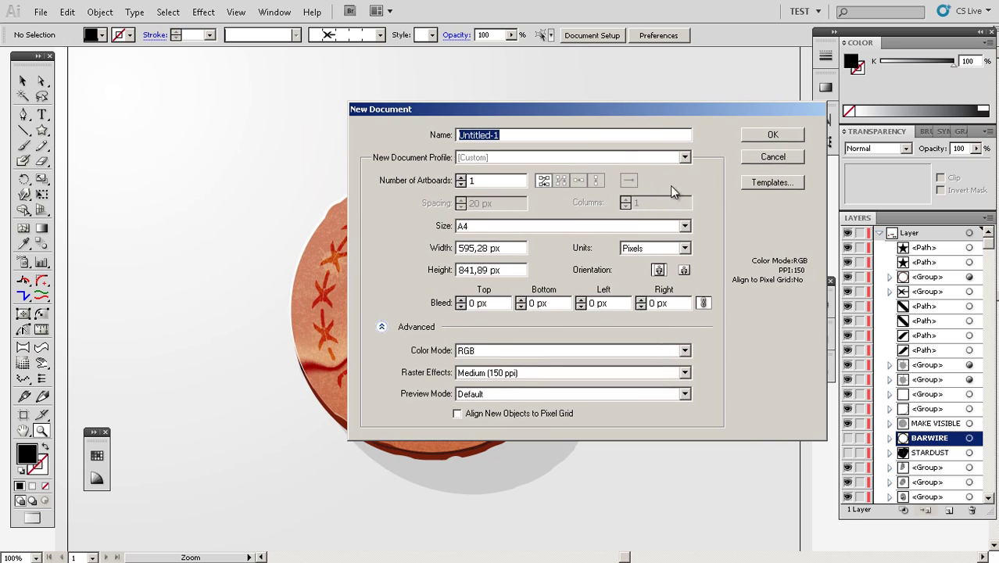
click(756, 185)
click(477, 269)
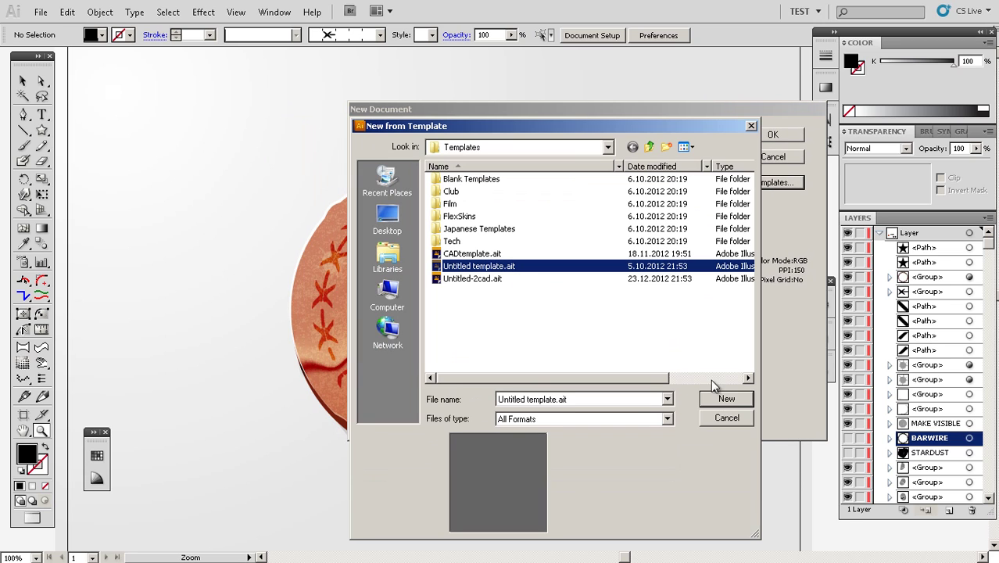
click(726, 400)
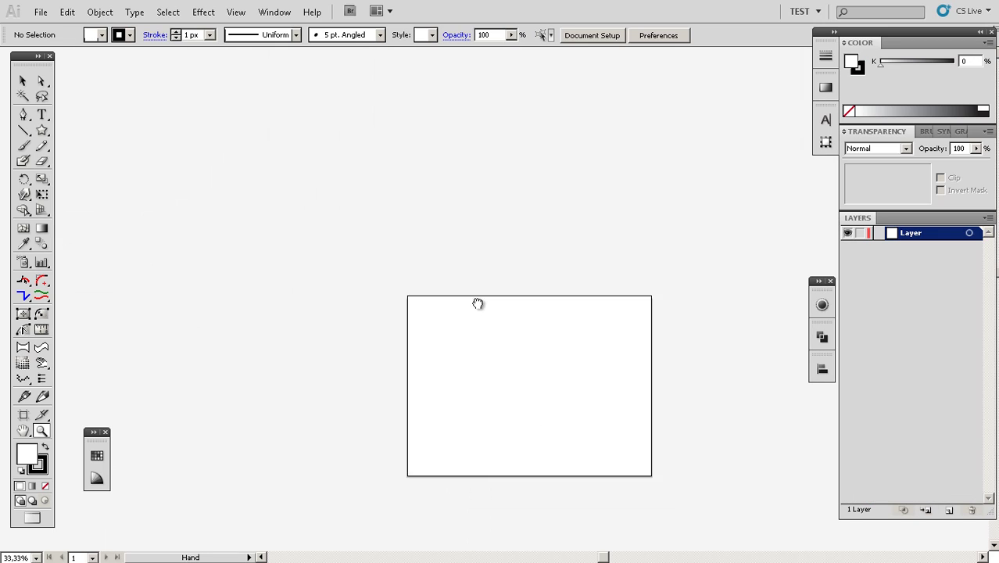
- Set the artboard height to 800 px and draw a circle centred on it at X 500 px, Y 400 px
click(522, 341)
click(24, 415)
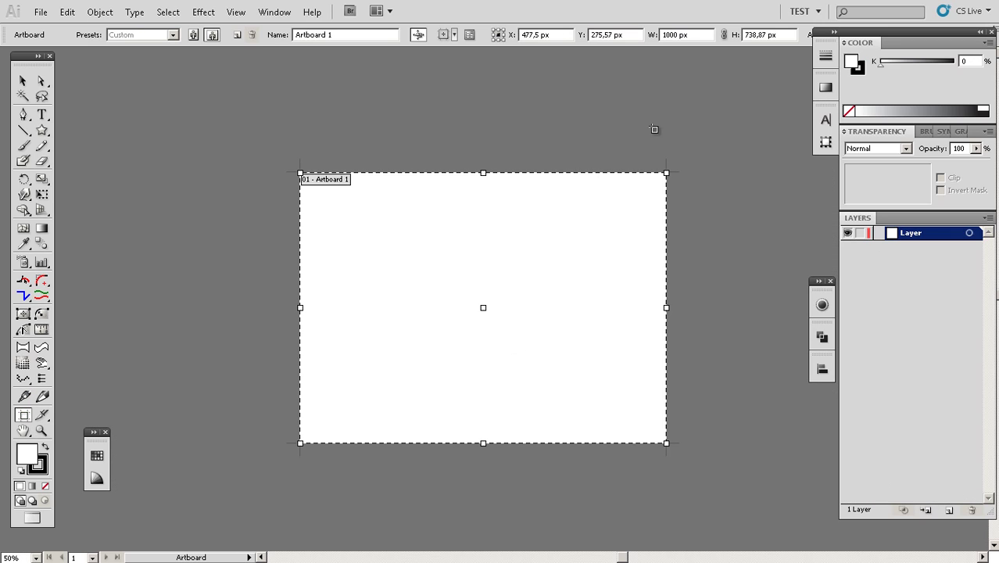
click(674, 38)
click(780, 36)
text(800)
key(Return)
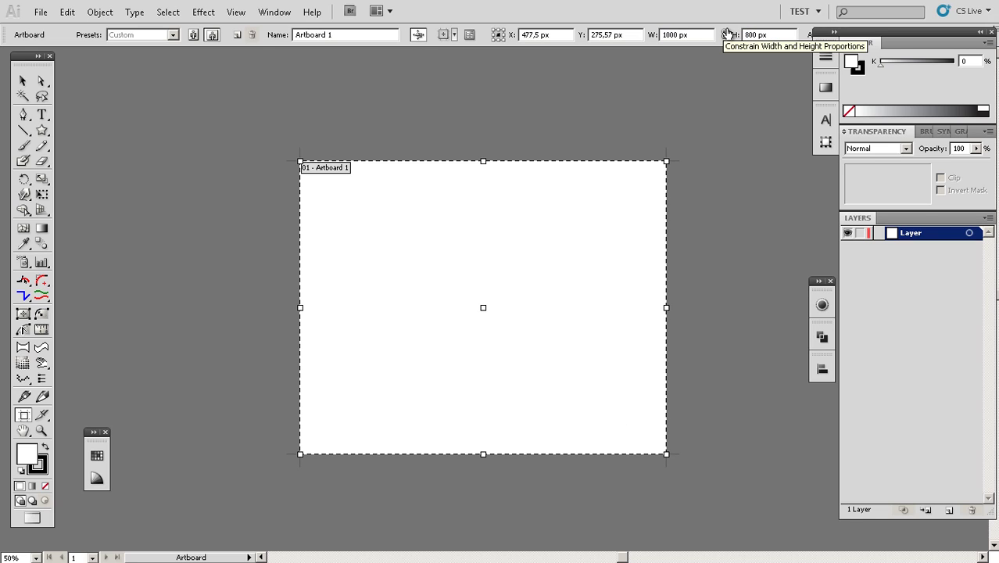
click(688, 35)
click(779, 36)
text(v)
key(ctrl+z)
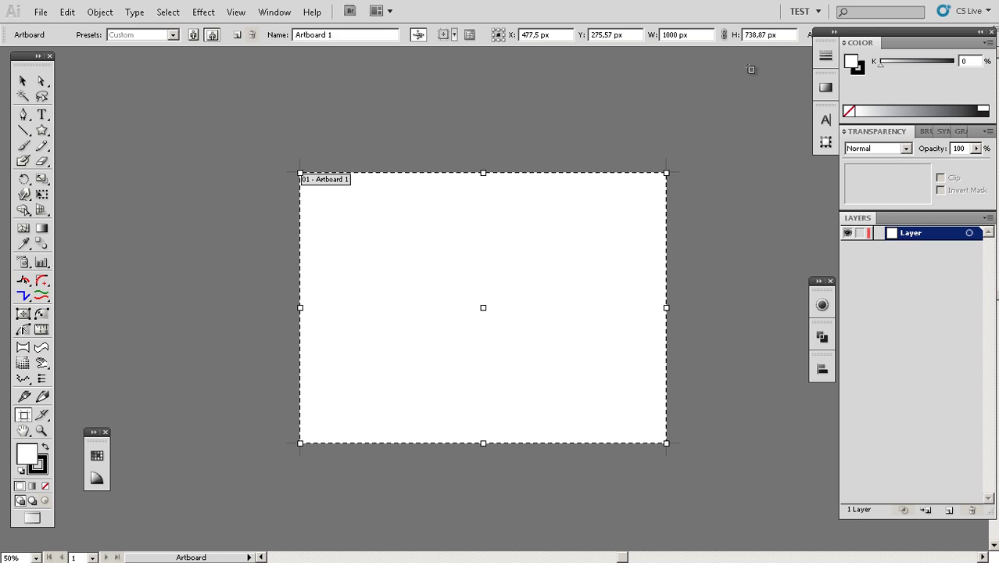
drag(786, 40, 744, 41)
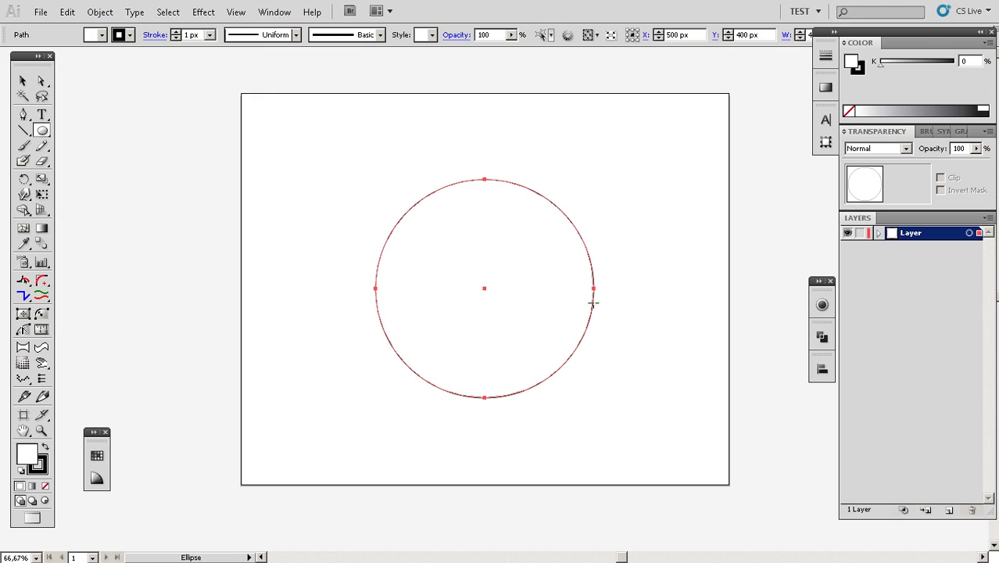
ctrl+click(613, 232)
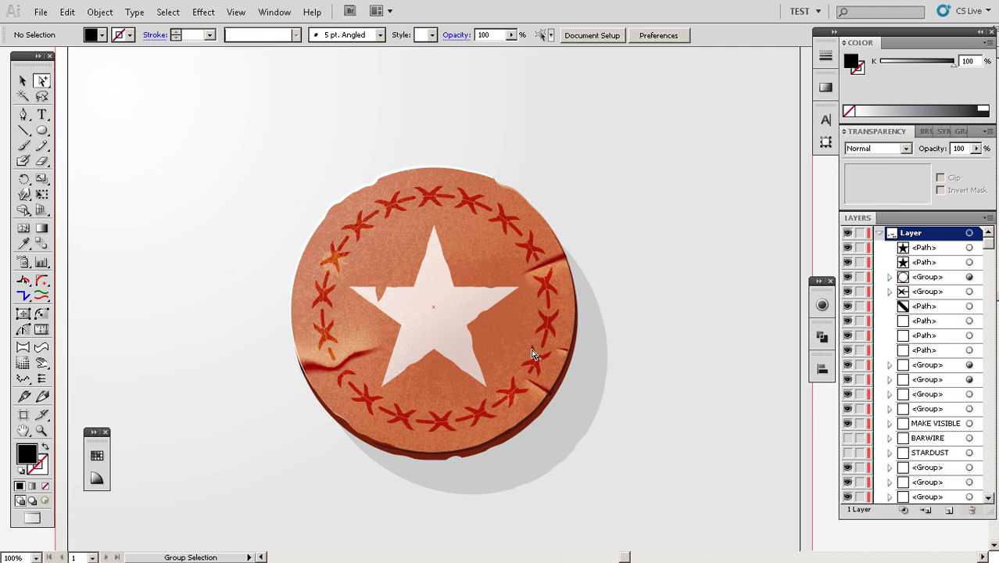
- Copy the five-colour palette image from the finished coin document and paste it below the new document's artboard
key(ctrl+plus)
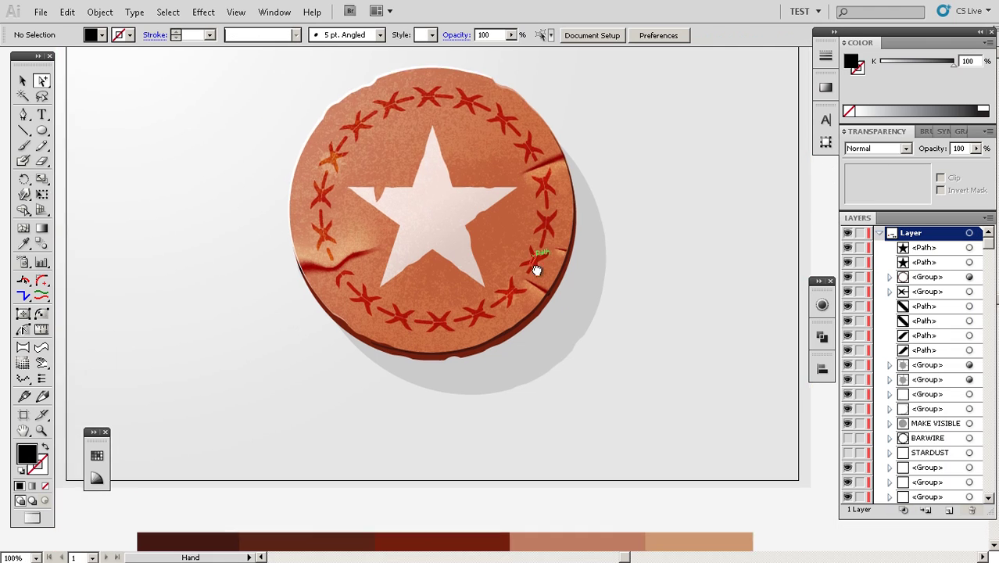
alt+click(507, 322)
mouse_move(459, 407)
mouse_down()
mouse_move(449, 427)
mouse_move(450, 398)
mouse_up()
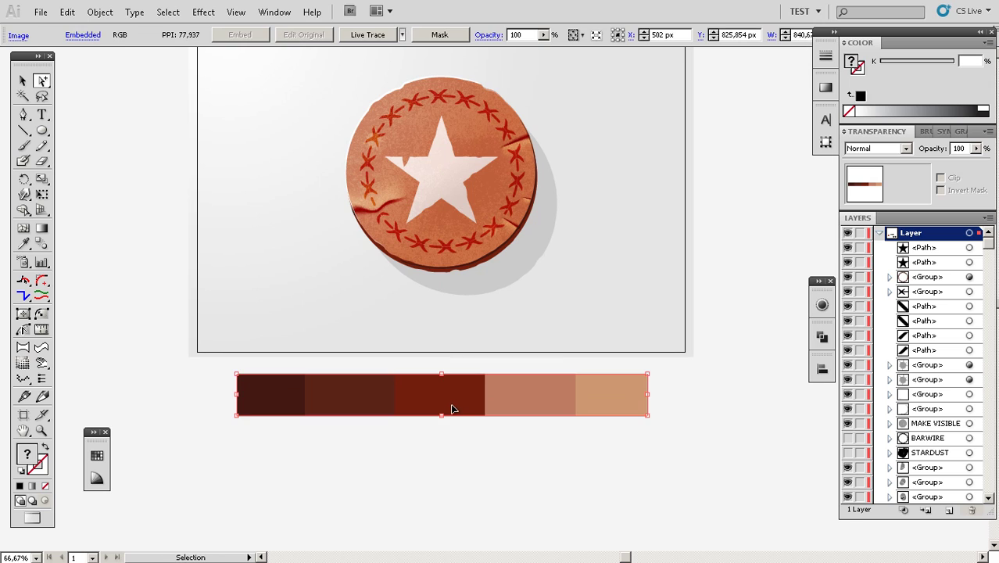
key(ctrl+c)
key(ctrl+Tab)
drag(491, 429, 455, 258)
key(ctrl+v)
key(v)
drag(484, 310, 466, 359)
click(451, 421)
click(470, 410)
- Fill the circle with the palette's middle dark red using the Eyedropper, and deselect it
key(a)
click(492, 268)
key(i)
click(457, 395)
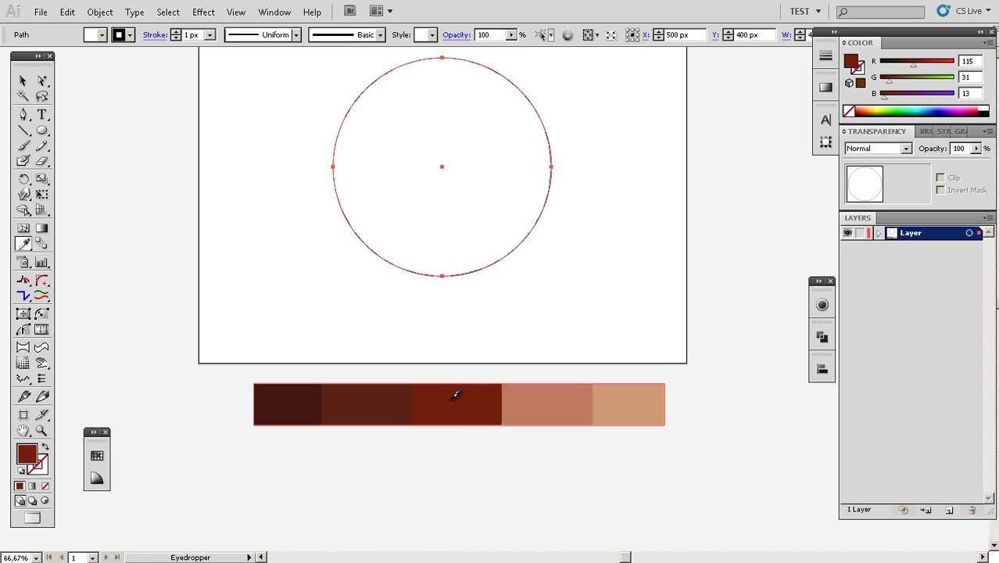
key(v)
click(516, 313)
drag(529, 289, 515, 339)
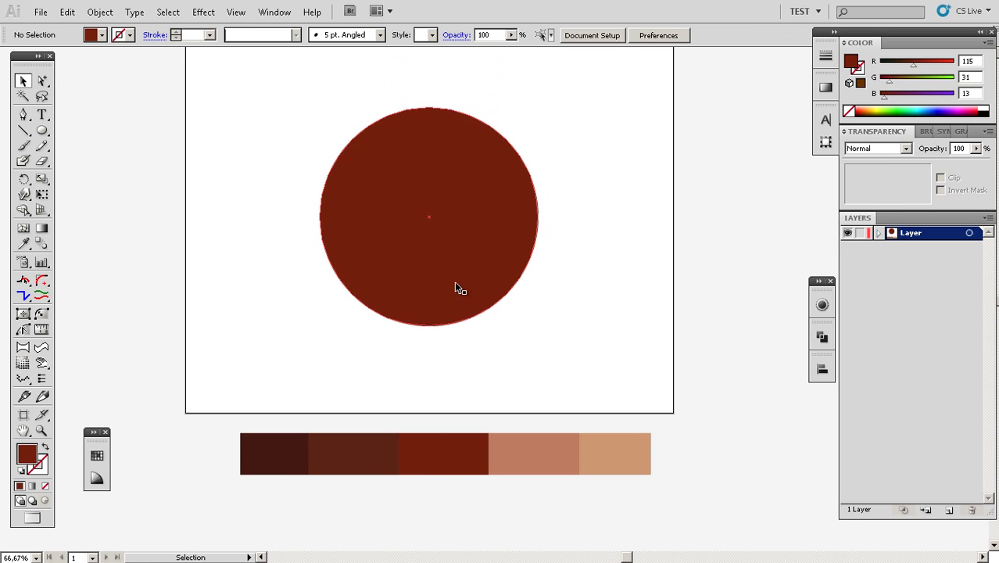
drag(456, 305, 456, 280)
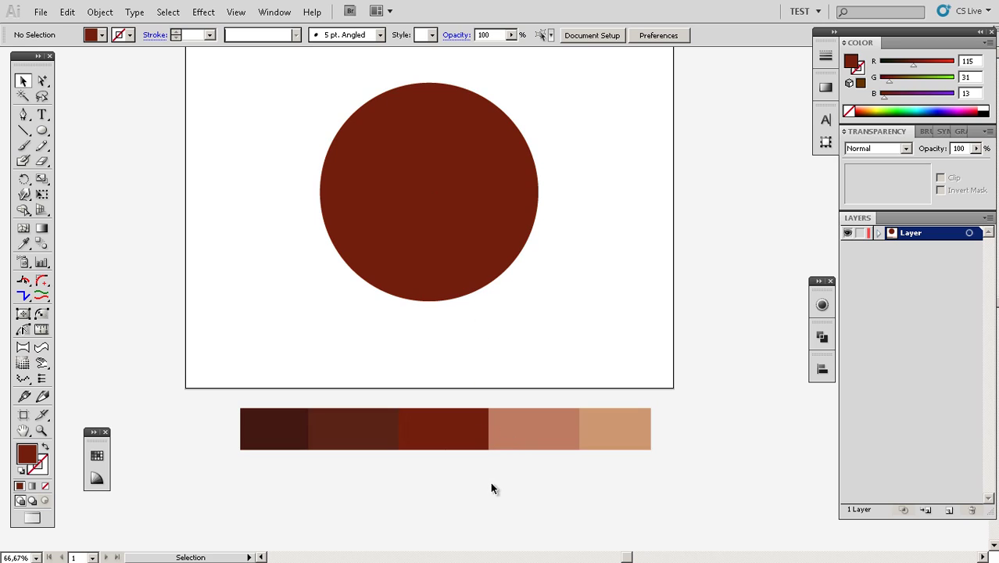
- Point out the palette's colours and open the document's swatches
key(a)
click(287, 434)
click(330, 468)
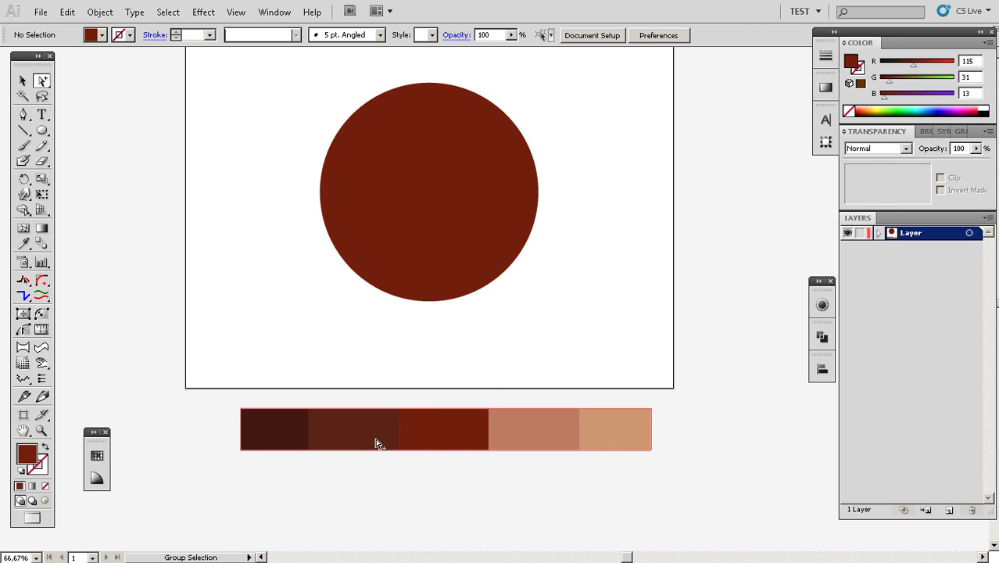
click(97, 458)
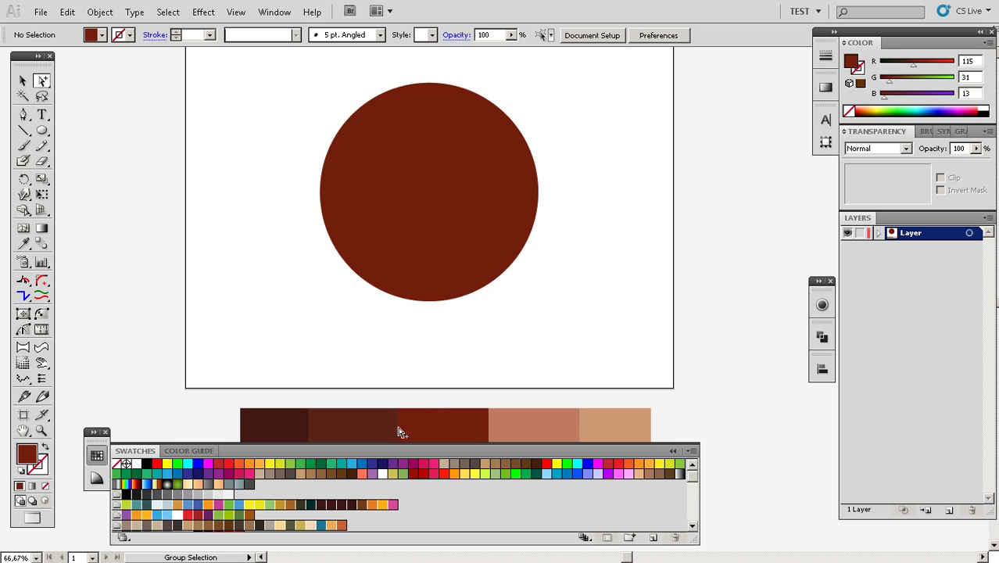
- Centre the colour palette image horizontally beneath the artboard and close the swatches
mouse_move(437, 351)
mouse_down()
mouse_move(432, 320)
mouse_move(427, 368)
mouse_move(442, 340)
mouse_move(436, 363)
mouse_move(423, 365)
mouse_up()
key(v)
click(477, 303)
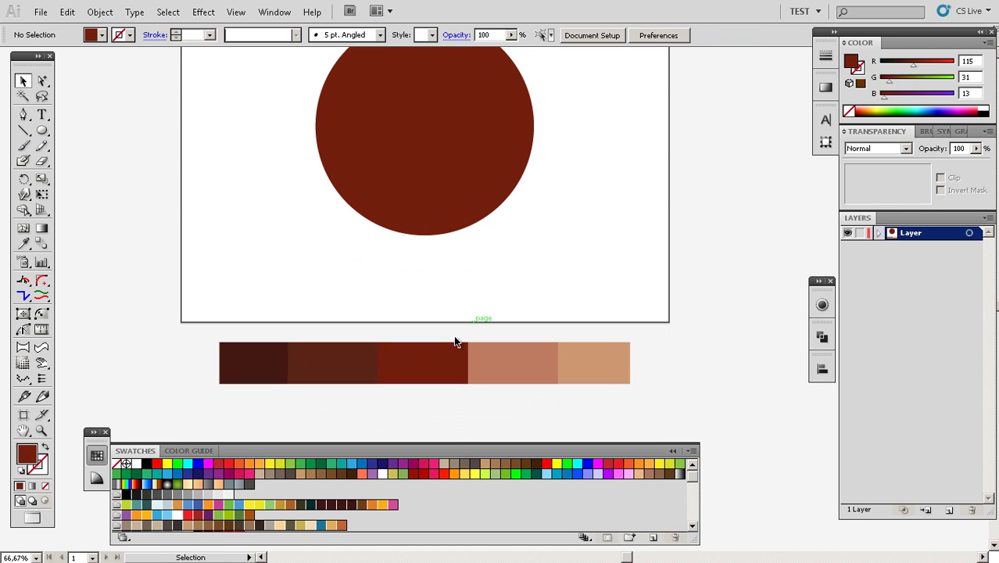
click(97, 455)
click(379, 362)
click(370, 445)
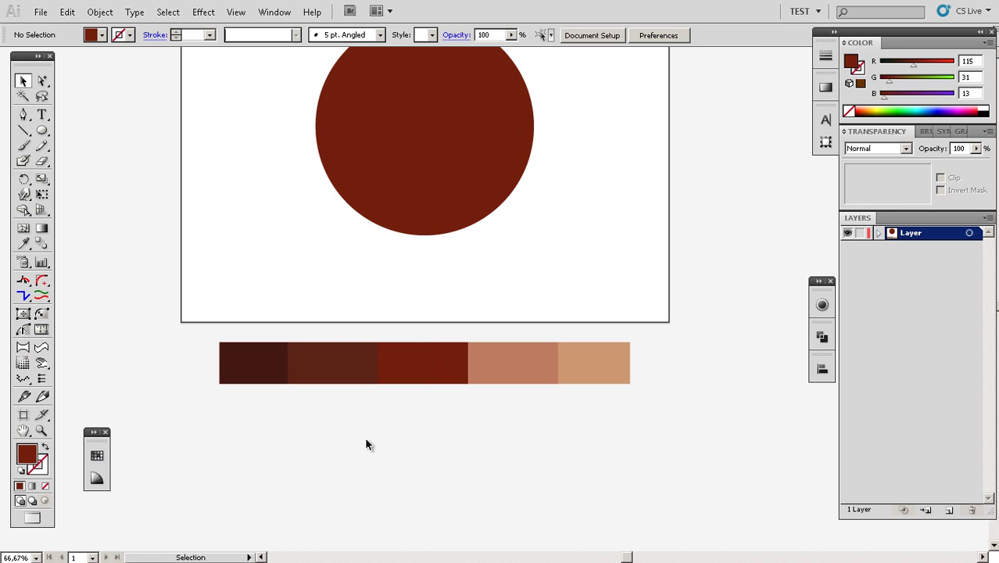
- Compare the plain base circle with the finished star coin in the other document and select the circle
drag(462, 262, 456, 305)
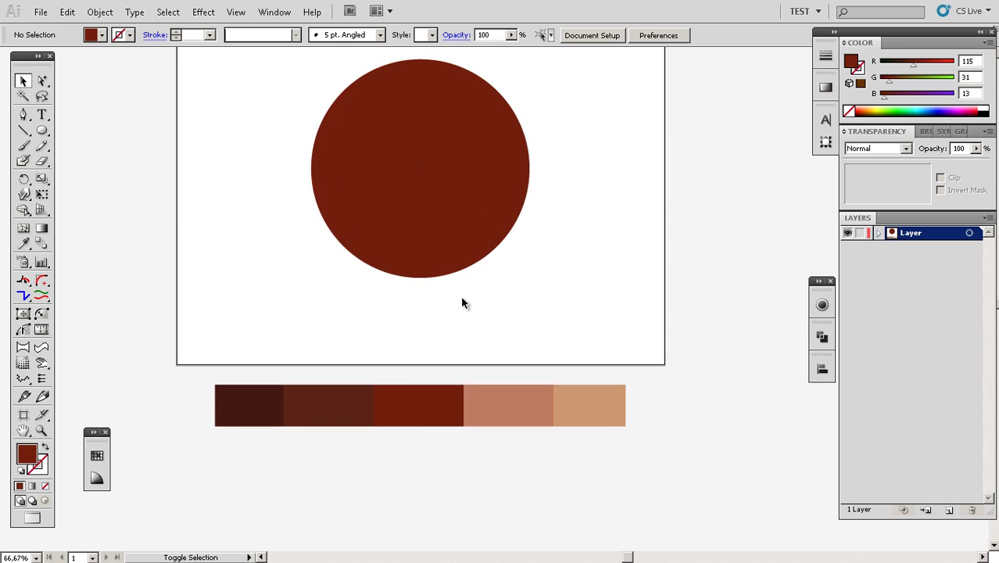
drag(581, 297, 595, 327)
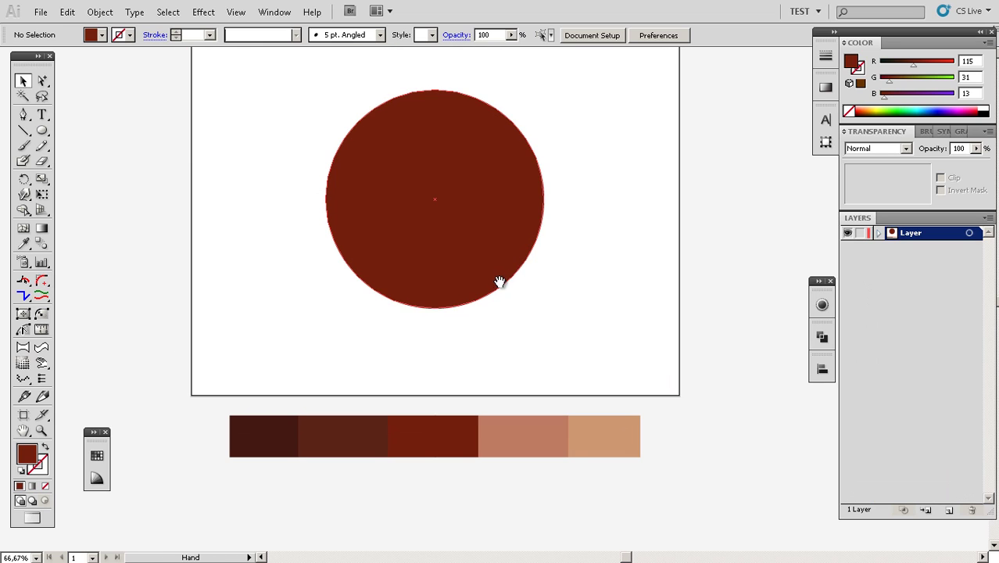
scroll(500, 281, up, 1)
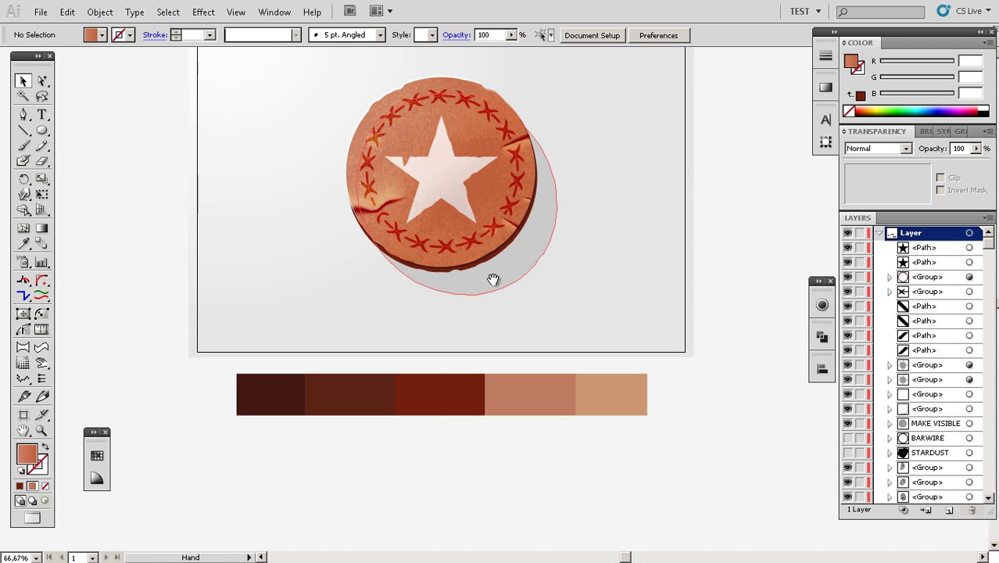
scroll(495, 276, up, 2)
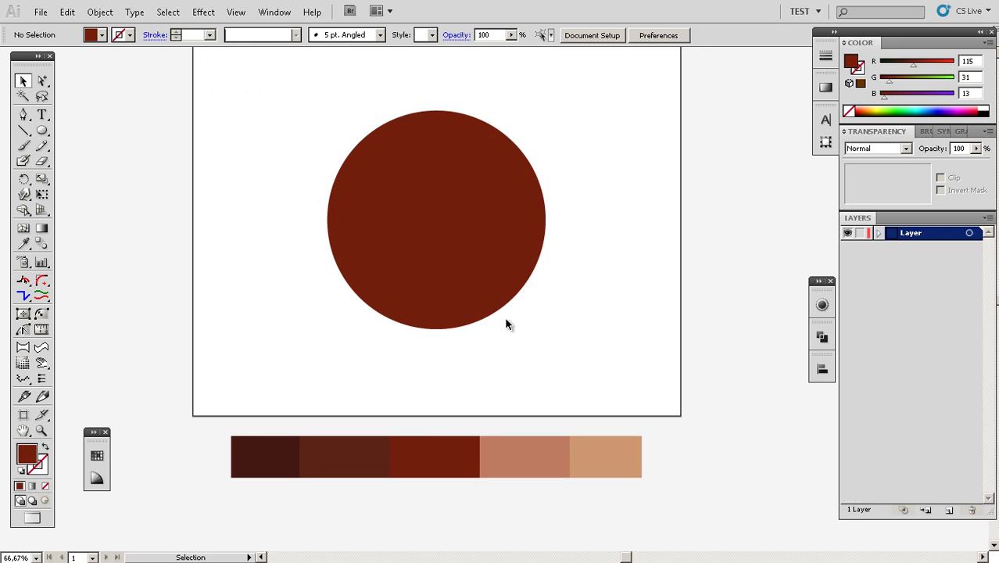
drag(498, 296, 499, 316)
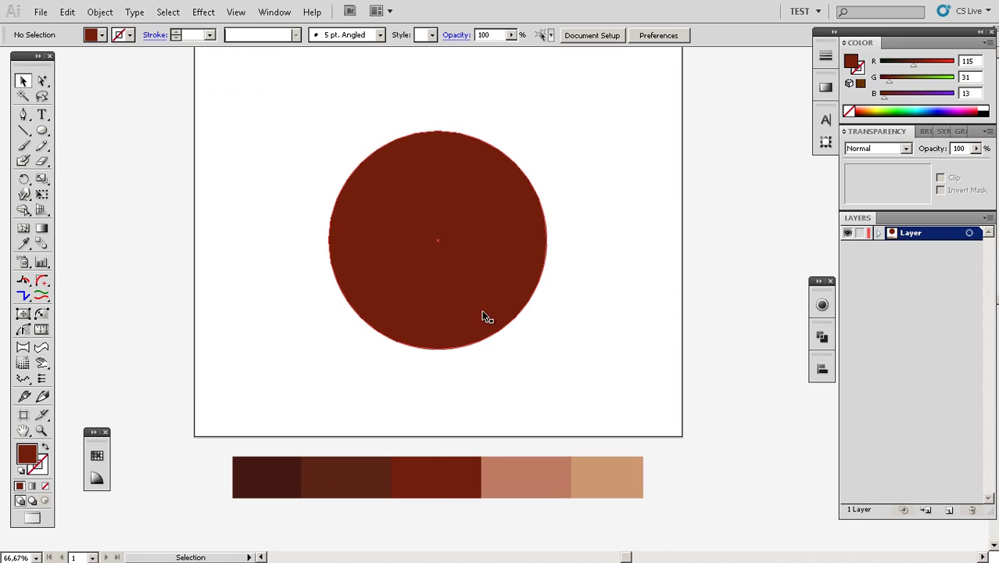
key(shift+a)
click(506, 326)
scroll(508, 329, up, 1)
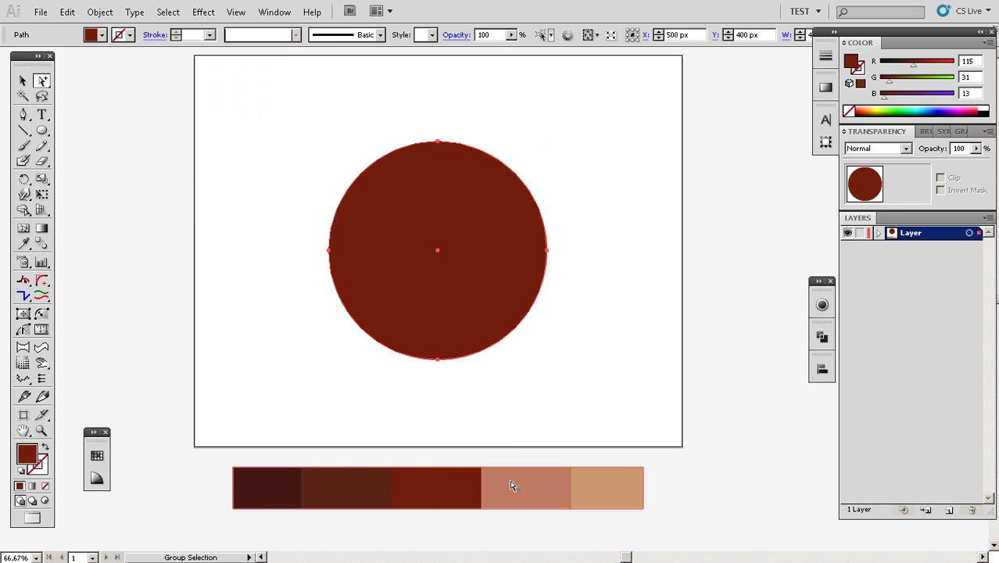
- Build a linear gradient running from the palette's pinkish brown to its dark red, with no object selected
click(826, 87)
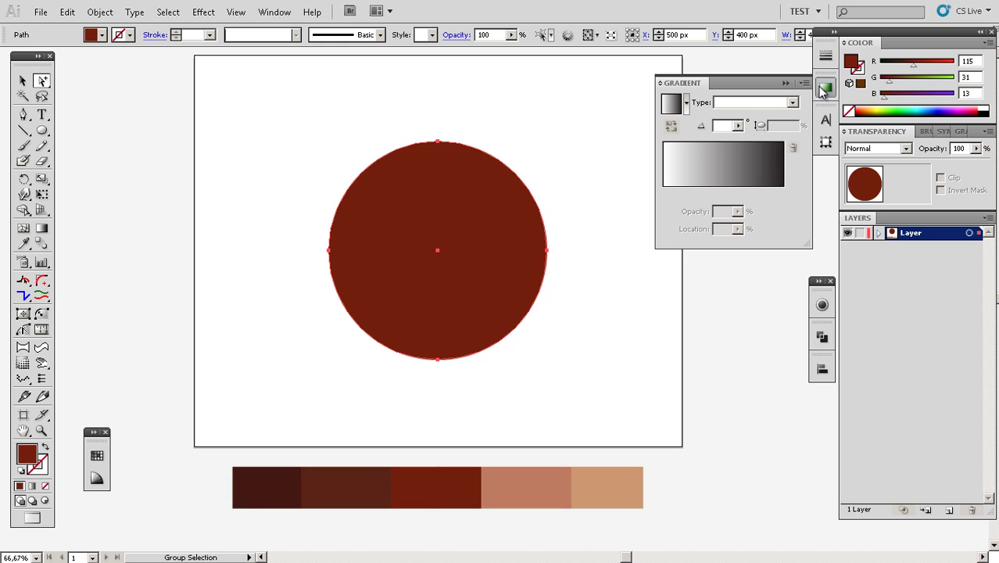
click(557, 423)
scroll(618, 297, down, 1)
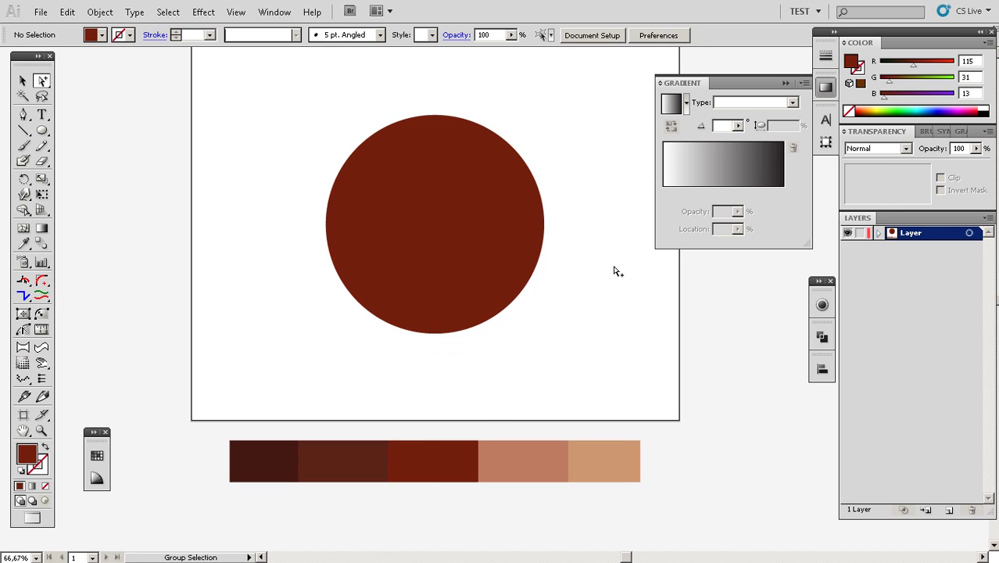
key(i)
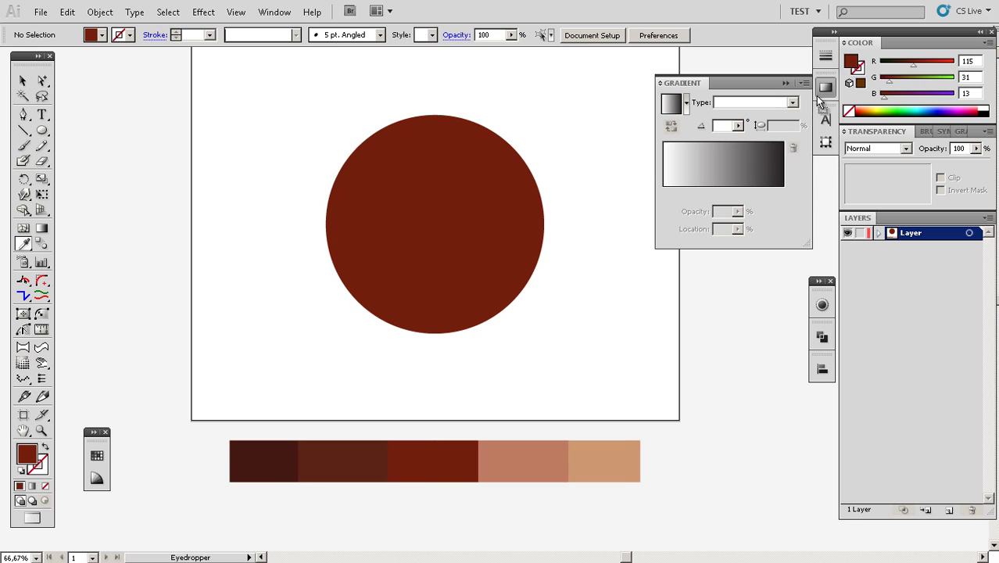
click(779, 156)
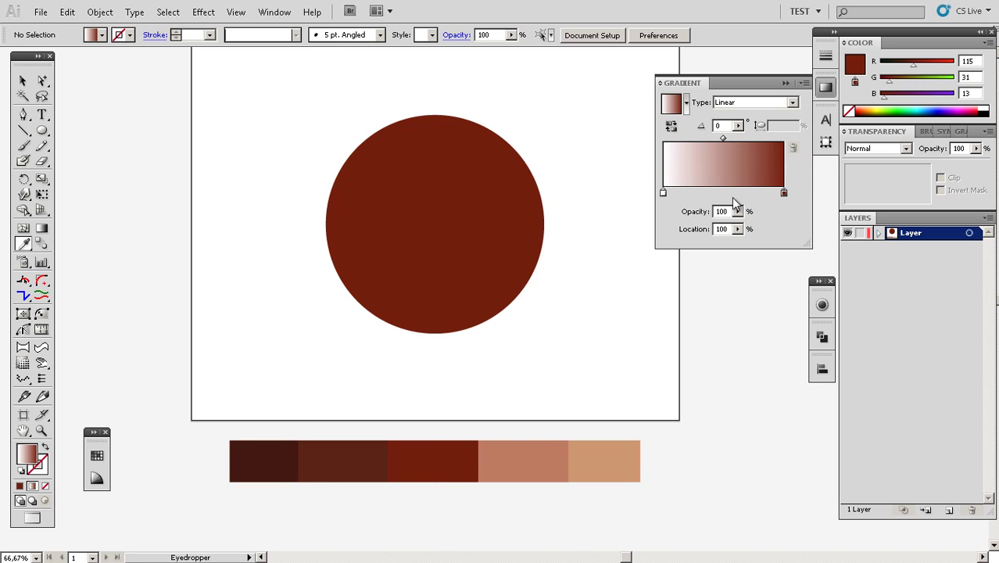
click(521, 456)
drag(856, 65, 677, 167)
- Replace the gradient's light stop with a vivid orange (RGB 191, 68, 20) from the Color Guide and apply the gradient to the circle
click(97, 478)
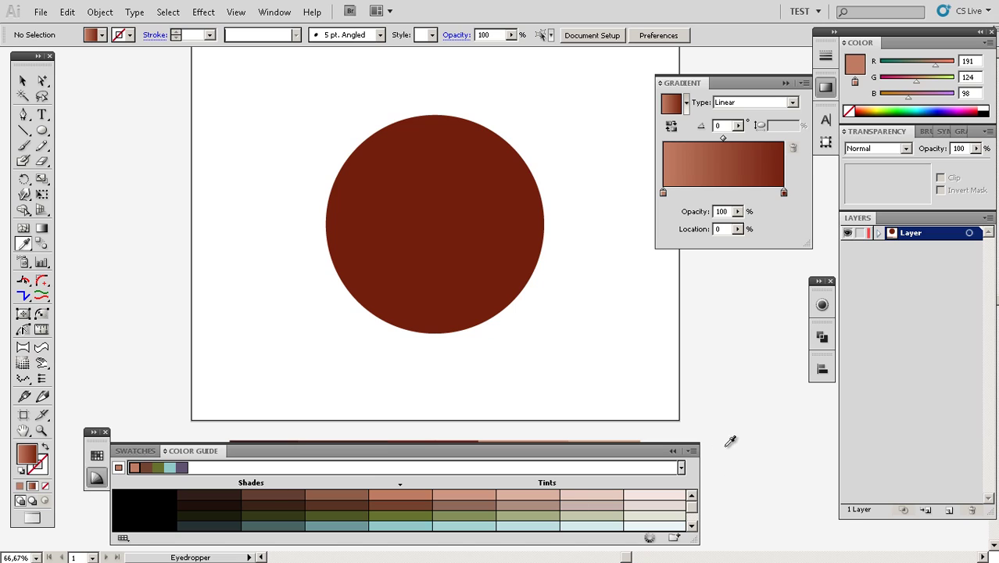
click(691, 452)
click(720, 542)
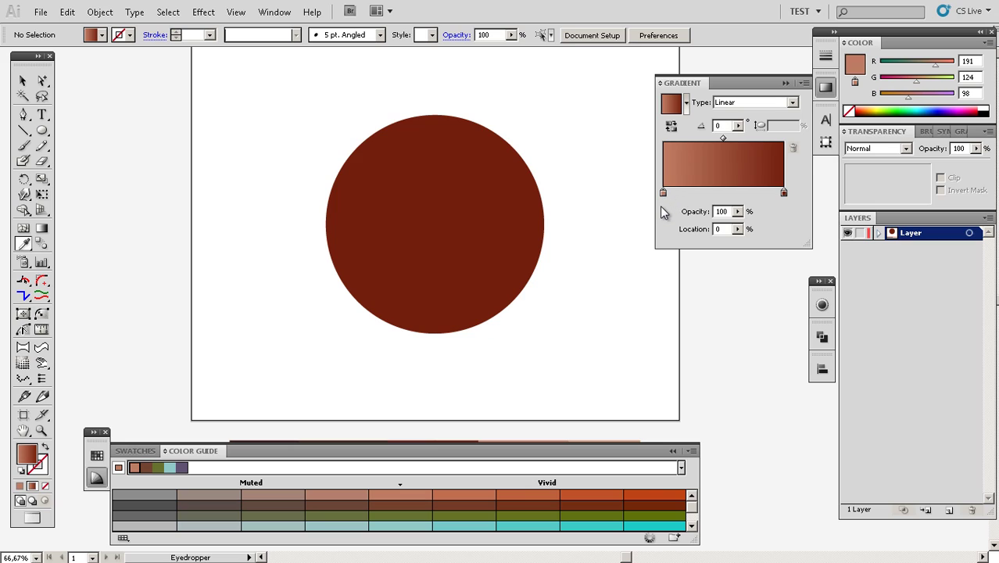
click(642, 500)
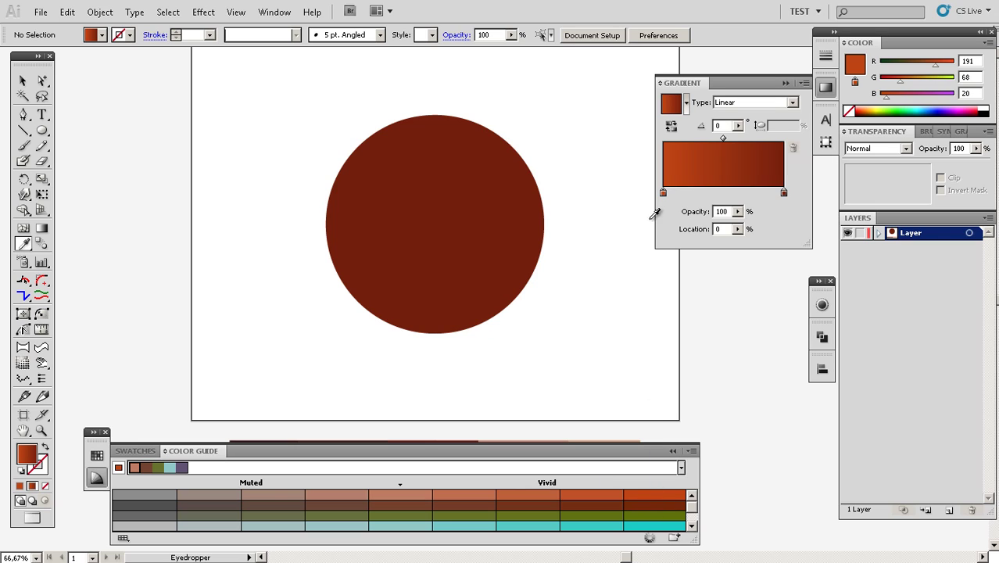
drag(672, 104, 499, 226)
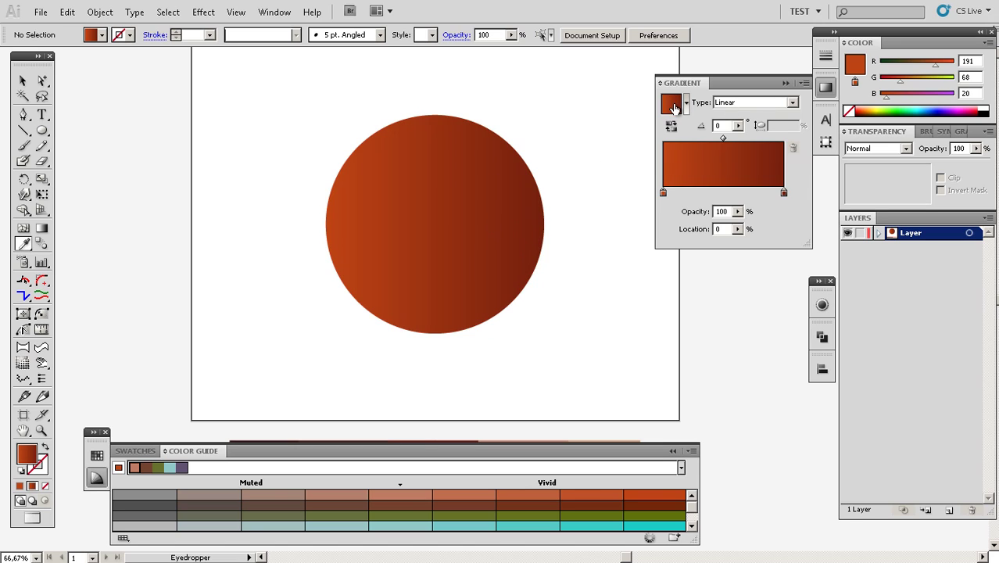
drag(673, 105, 463, 210)
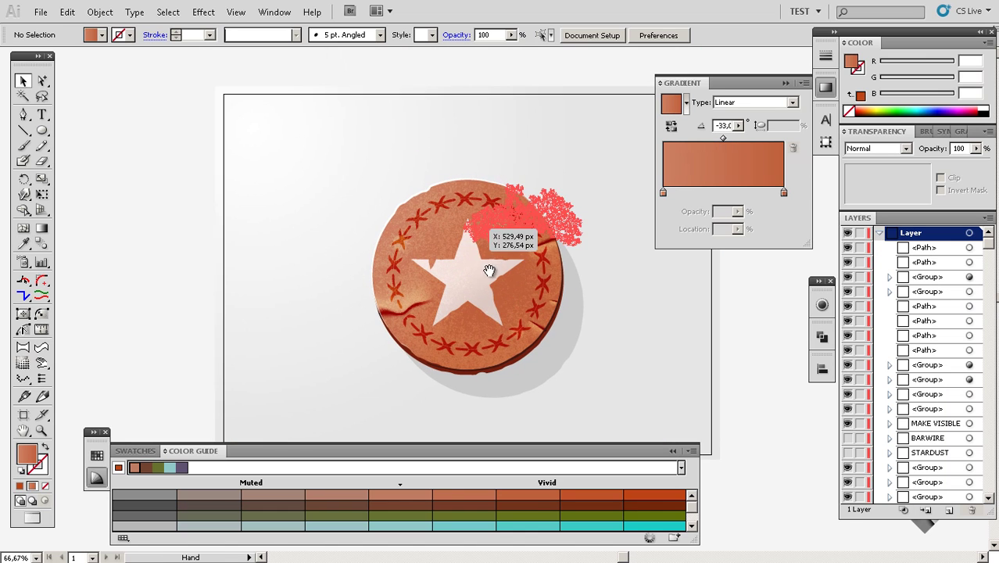
- Redirect the circle's gradient diagonally from orange at the upper left to dark red at the lower right, using the Gradient tool
drag(504, 305, 489, 276)
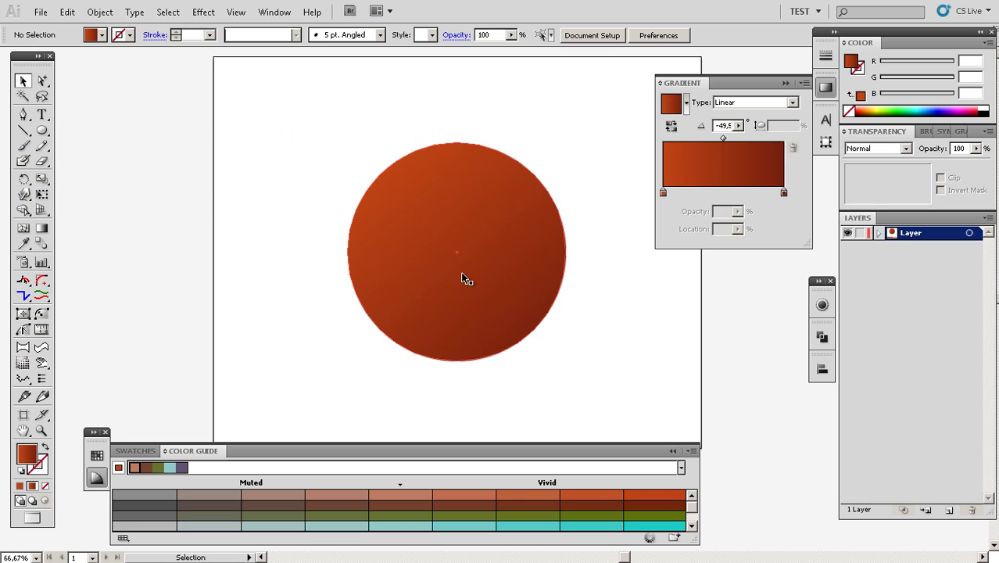
scroll(476, 278, up, 1)
key(a)
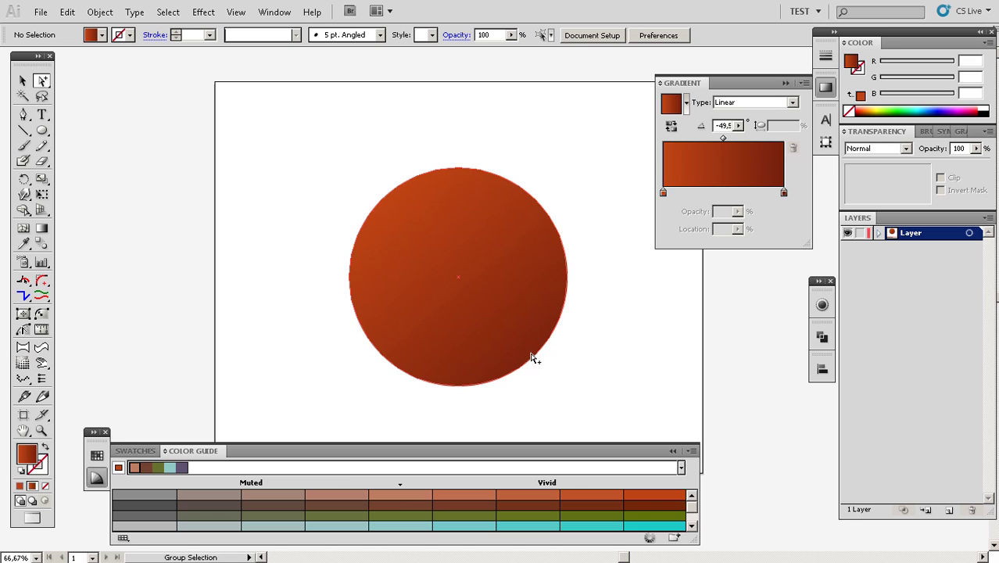
key(ctrl+minus)
key(v)
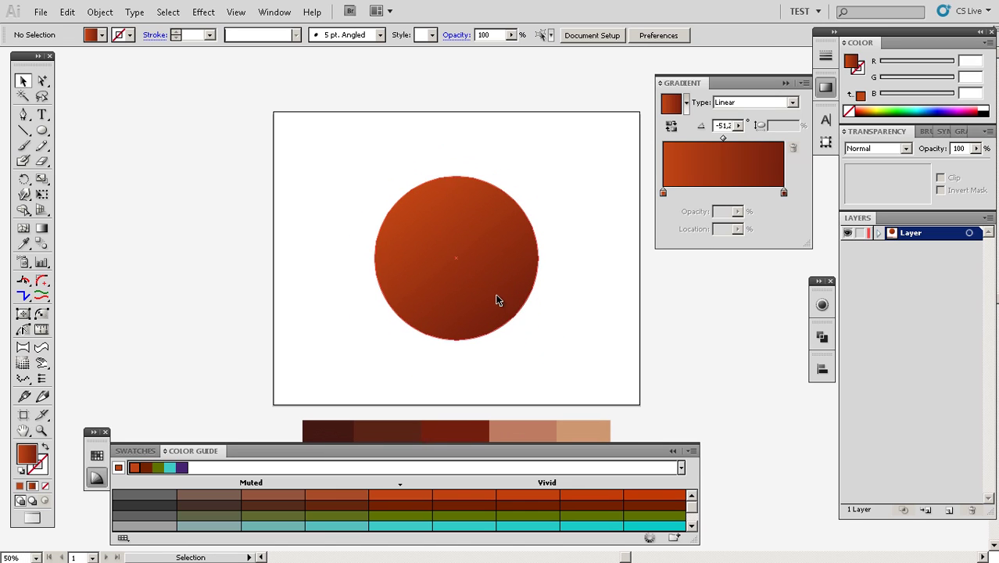
click(495, 294)
key(g)
drag(397, 218, 501, 325)
key(v)
click(485, 358)
- Copy the gradient circle and paste the duplicate in place behind it
key(ctrl+plus)
key(a)
click(471, 319)
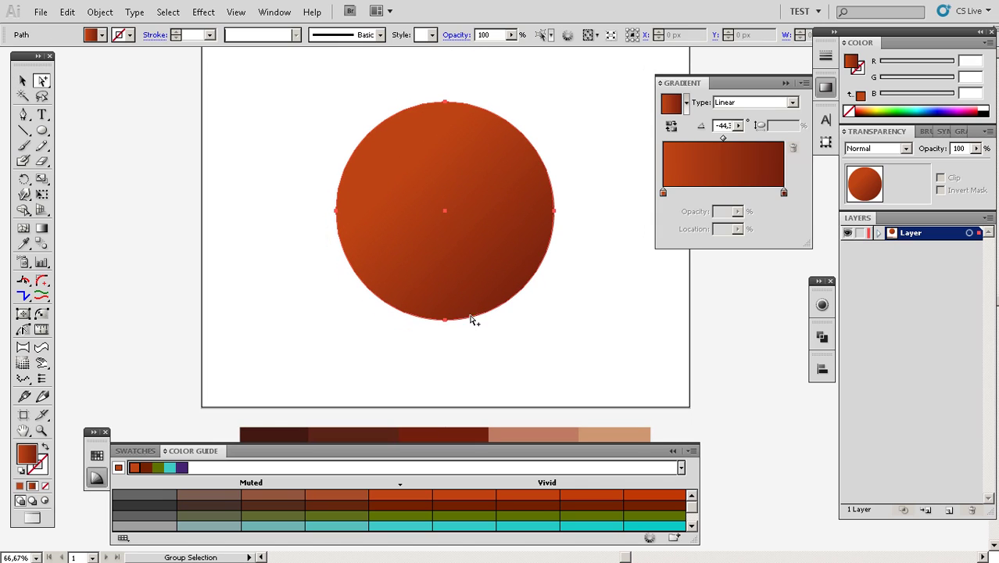
key(v)
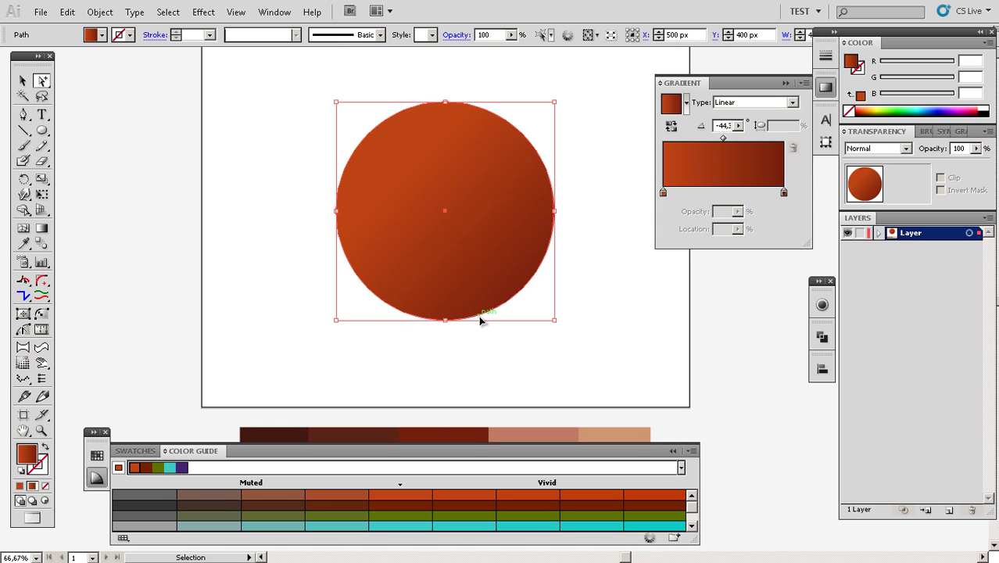
key(ctrl)
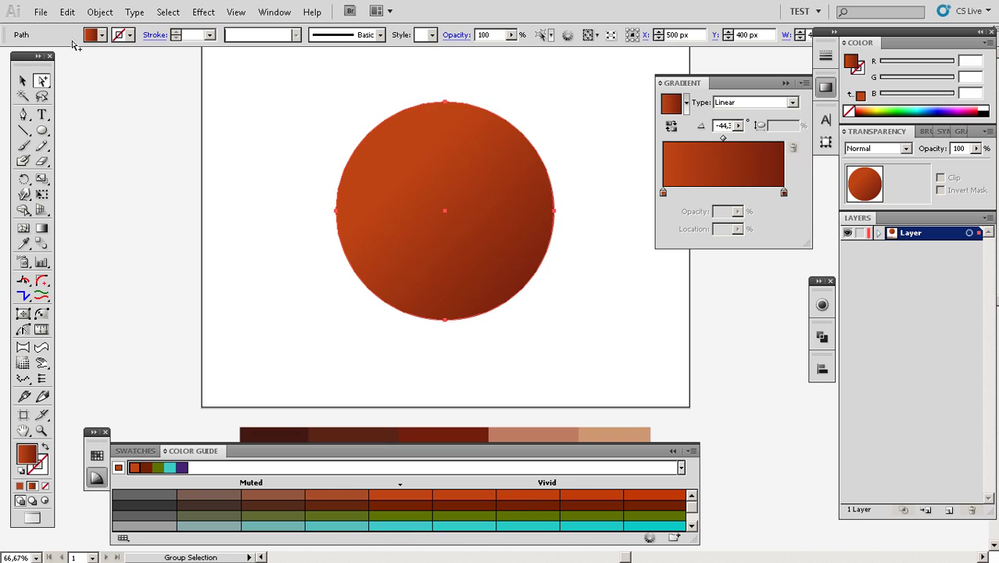
click(68, 11)
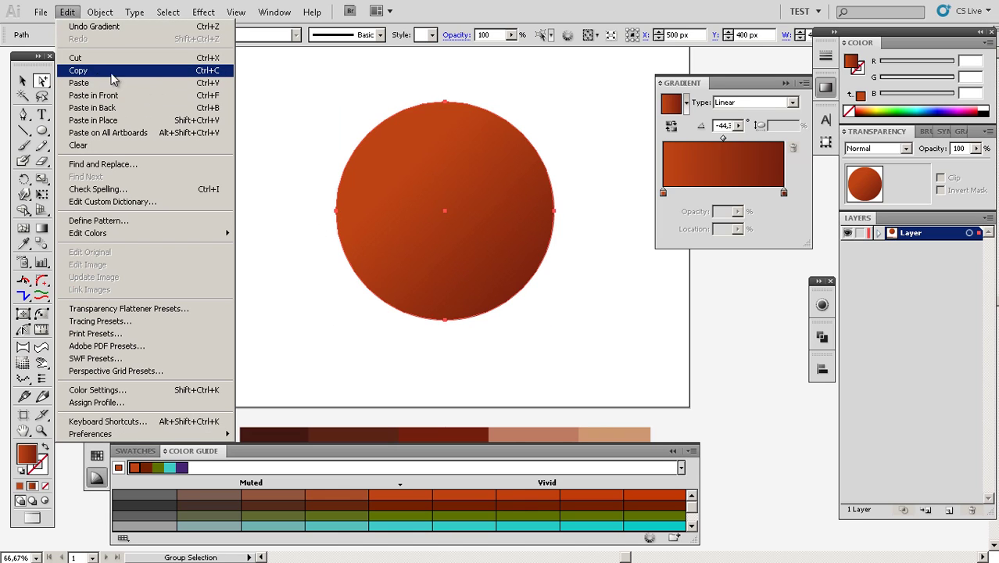
click(104, 71)
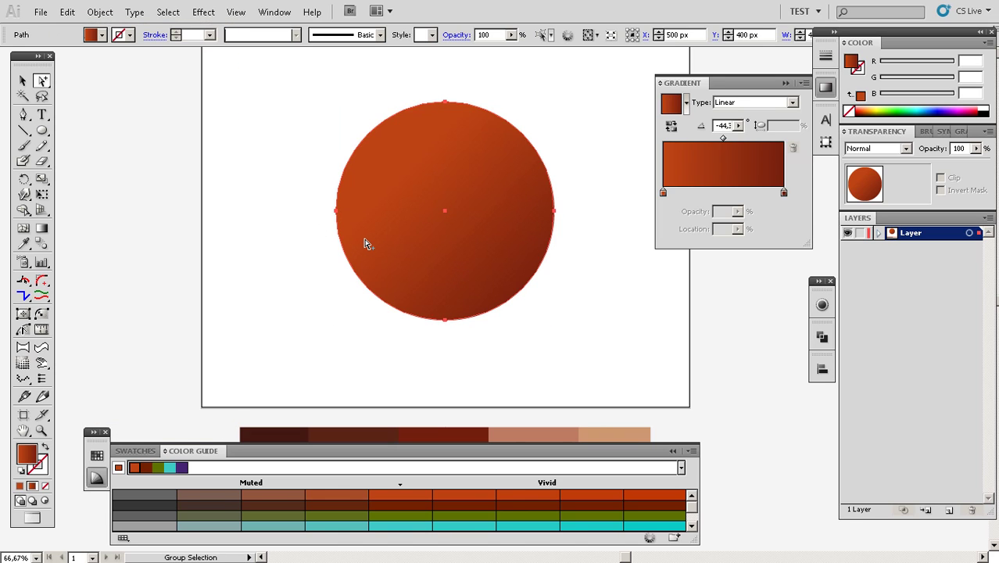
key(ctrl+f)
- Nudge the duplicate circle 8 px right and 9 px down, and deselect it
key(Right)
key(Right)
key(Right)
key(Right)
key(Down)
key(Down)
key(Down)
key(Down)
key(Right)
key(Right)
key(Right)
key(Right)
key(Down)
key(Down)
key(Down)
key(Down)
key(Down)
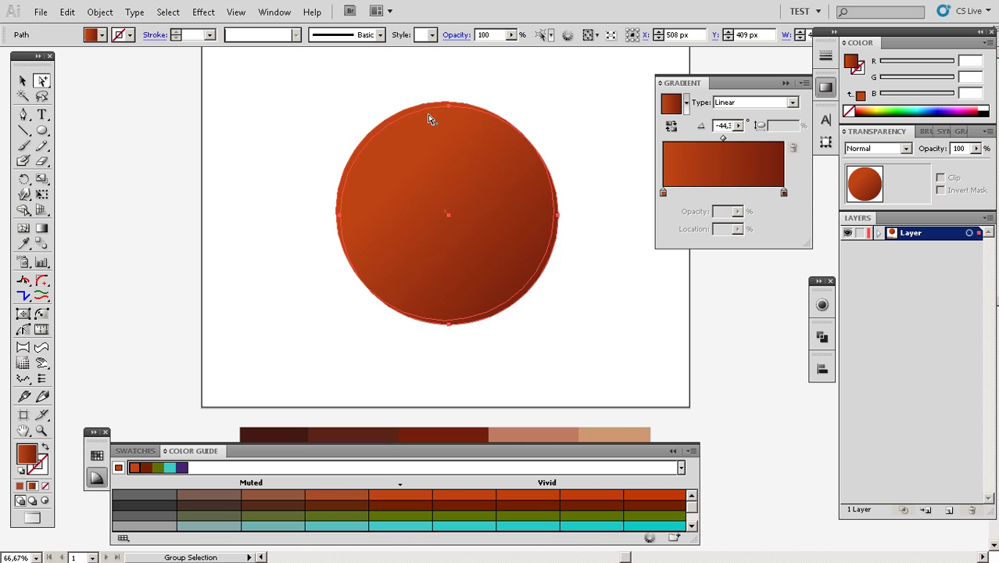
click(529, 95)
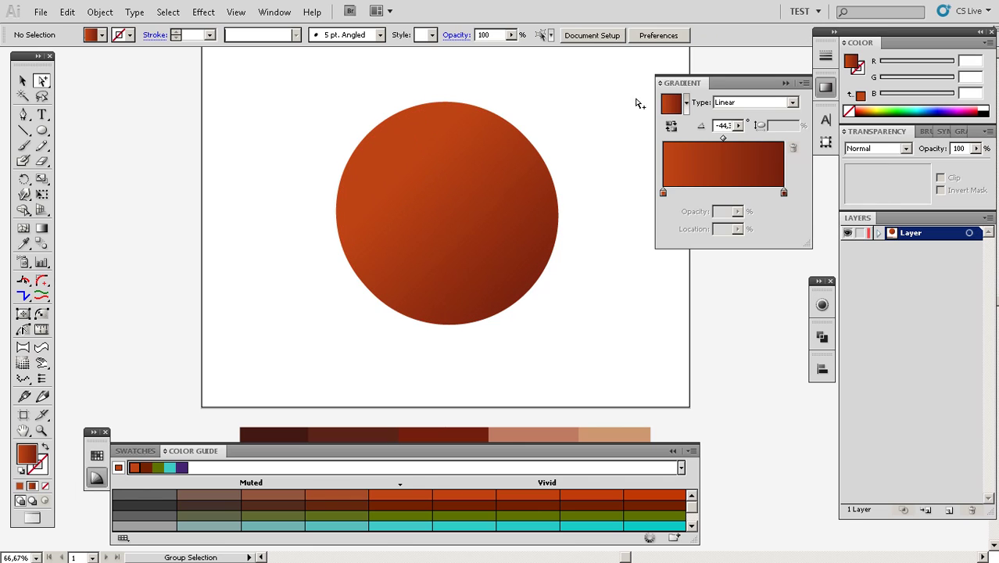
- Fill the offset back circle with the palette's darkest brown using the Eyedropper, and deselect it
click(479, 217)
click(562, 161)
click(516, 189)
click(593, 211)
click(491, 217)
click(552, 260)
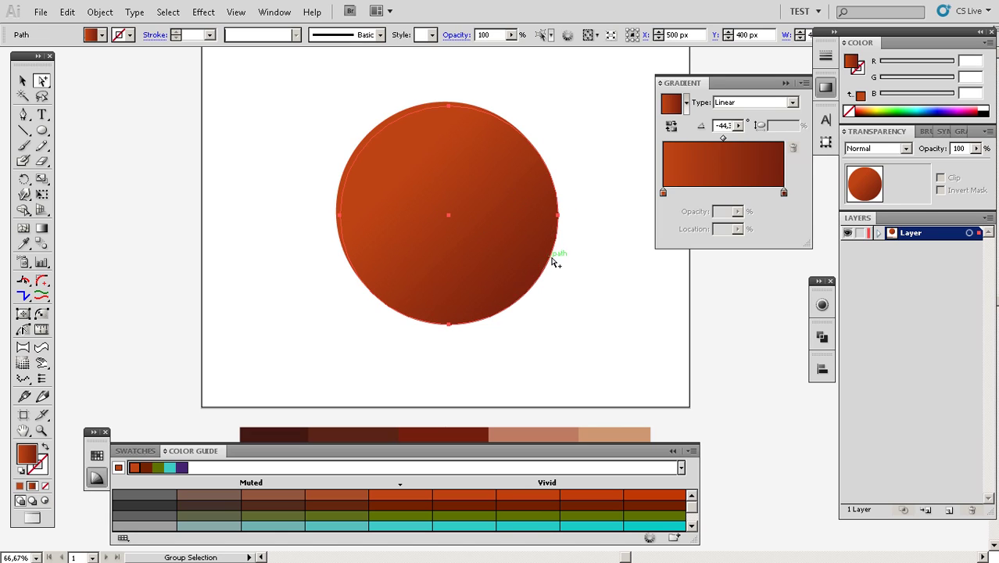
scroll(486, 353, down, 3)
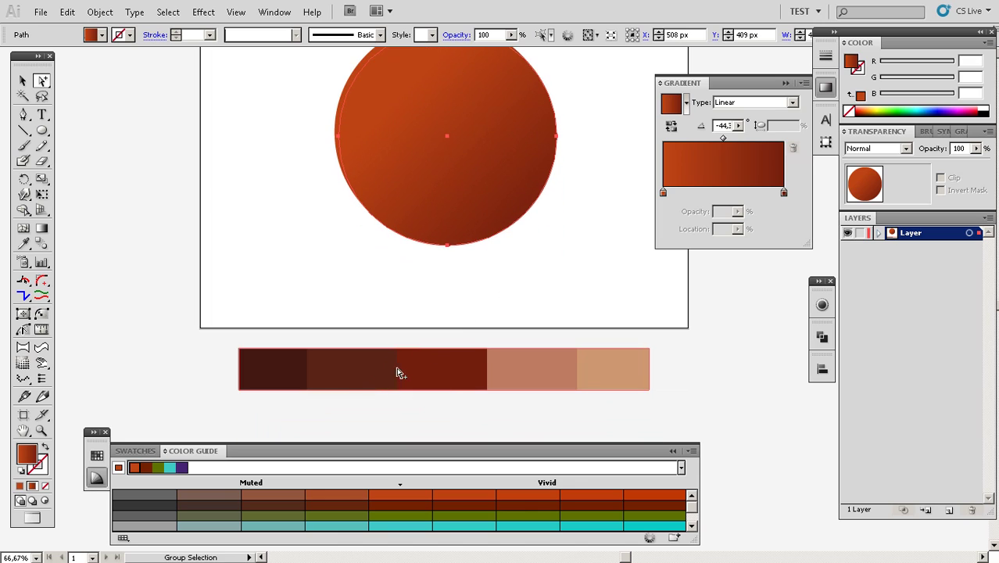
key(i)
click(369, 364)
drag(486, 271, 480, 300)
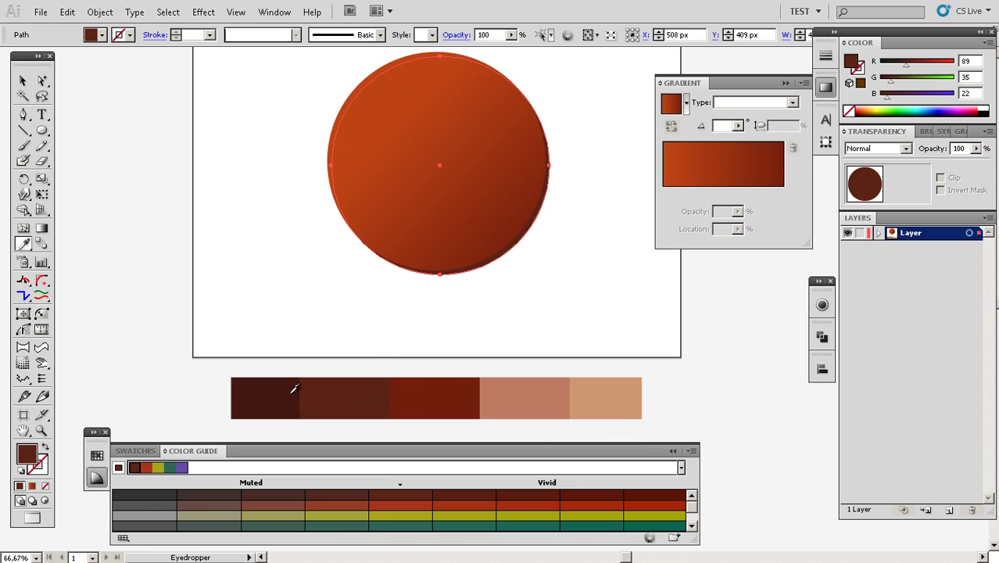
click(300, 381)
key(v)
click(469, 298)
- Nudge the dark back circle to X 508 px, Y 411 px to thicken the coin's edge, and deselect it
key(a)
click(500, 264)
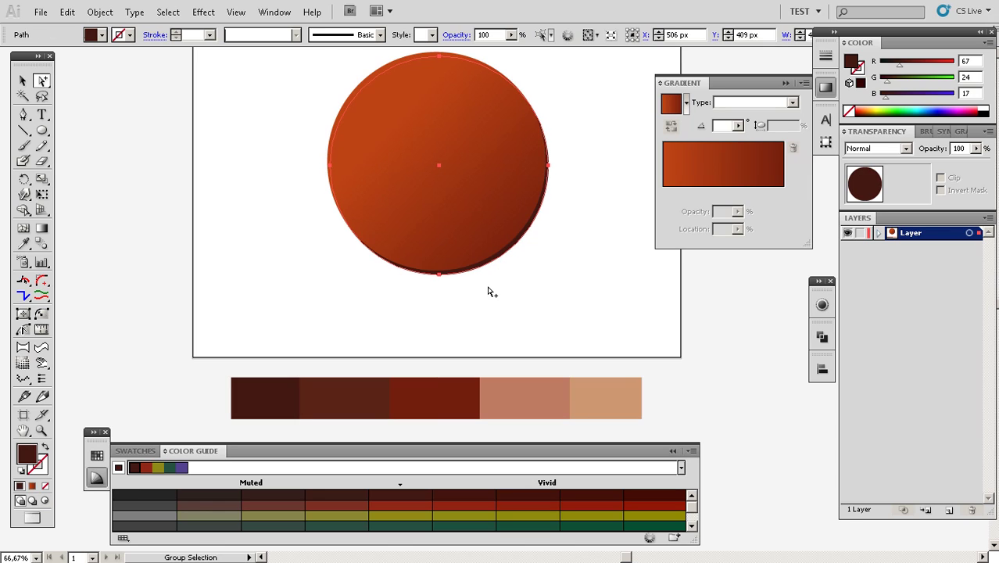
key(Right)
key(Down)
key(Down)
click(475, 312)
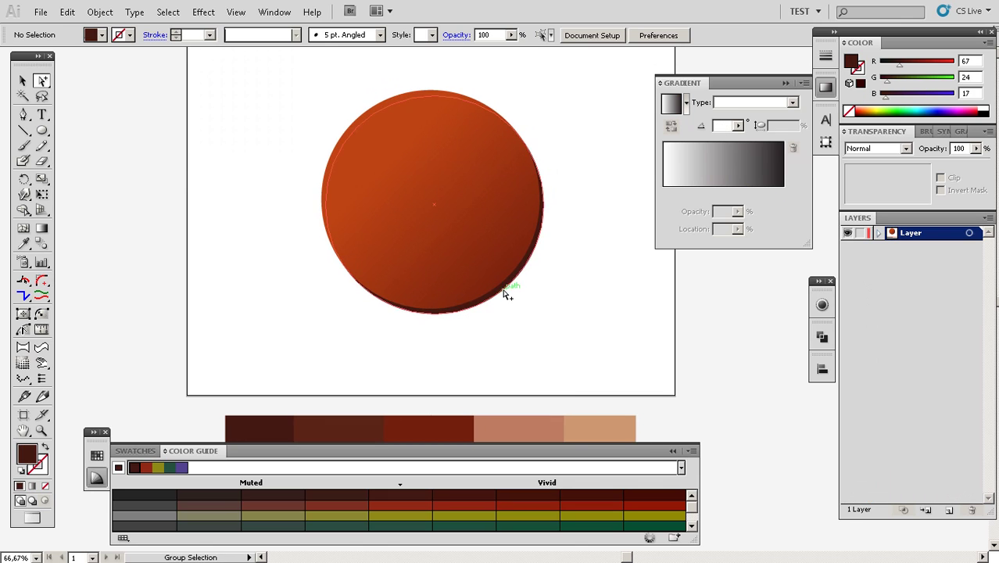
- Duplicate the dark circle behind itself and nudge the duplicate down and right to X 534 px, Y 451 px
click(507, 300)
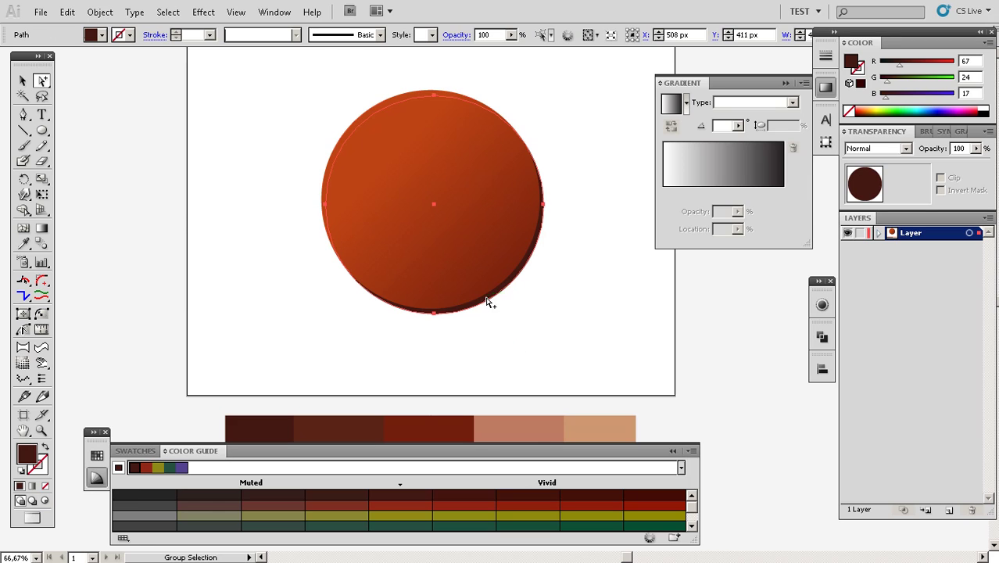
key(ctrl+c)
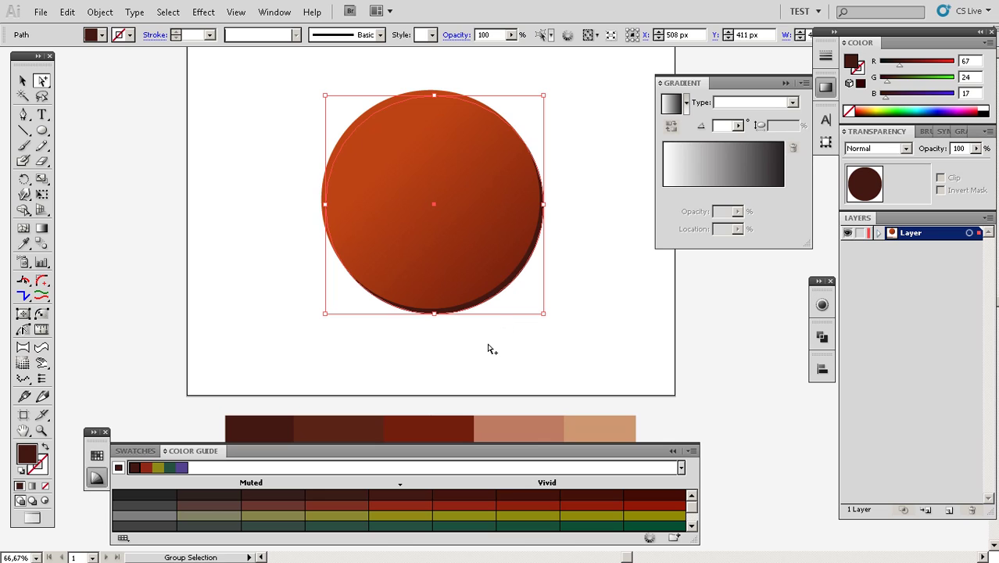
key(Down)
key(Down)
key(Right)
key(Right)
key(Right)
key(Right)
key(Down)
key(Down)
key(Down)
key(Down)
key(Down)
key(Down)
key(Down)
key(Down)
key(Down)
key(Down)
key(Down)
key(Down)
key(Down)
key(Down)
key(Down)
key(Down)
key(Right)
key(Right)
key(Right)
key(Right)
key(Right)
key(Right)
key(Right)
key(Right)
key(Right)
key(Right)
key(Right)
key(Right)
key(Right)
key(Down)
key(Down)
key(Down)
key(Down)
key(Down)
key(Down)
key(Down)
key(Down)
key(Down)
key(Down)
key(Down)
key(Down)
key(Right)
key(Right)
key(Right)
key(Right)
key(Right)
key(Right)
key(Right)
key(Right)
key(Right)
key(Down)
key(Down)
key(Down)
key(Down)
key(Down)
key(Down)
key(Down)
key(Down)
key(Down)
- Fill the backmost circle with the light gray swatch (RGB 229, 229, 229) as a shadow, and deselect it
click(100, 456)
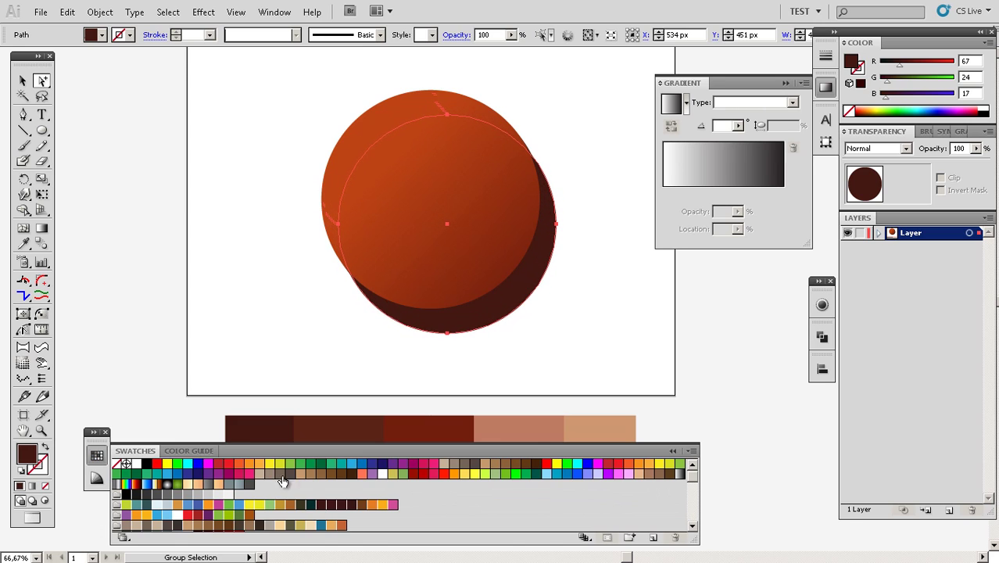
click(217, 495)
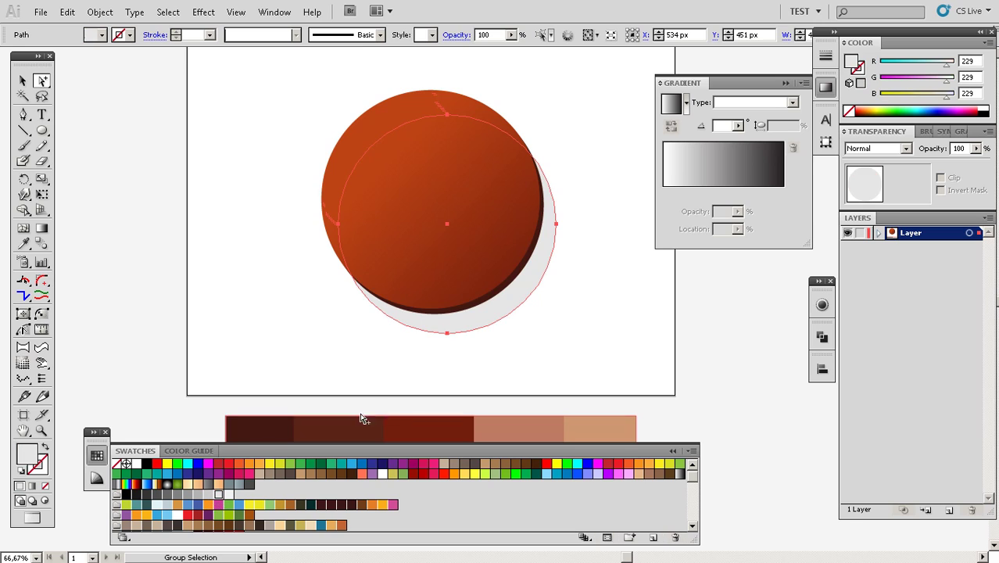
key(v)
click(571, 357)
drag(547, 333, 548, 371)
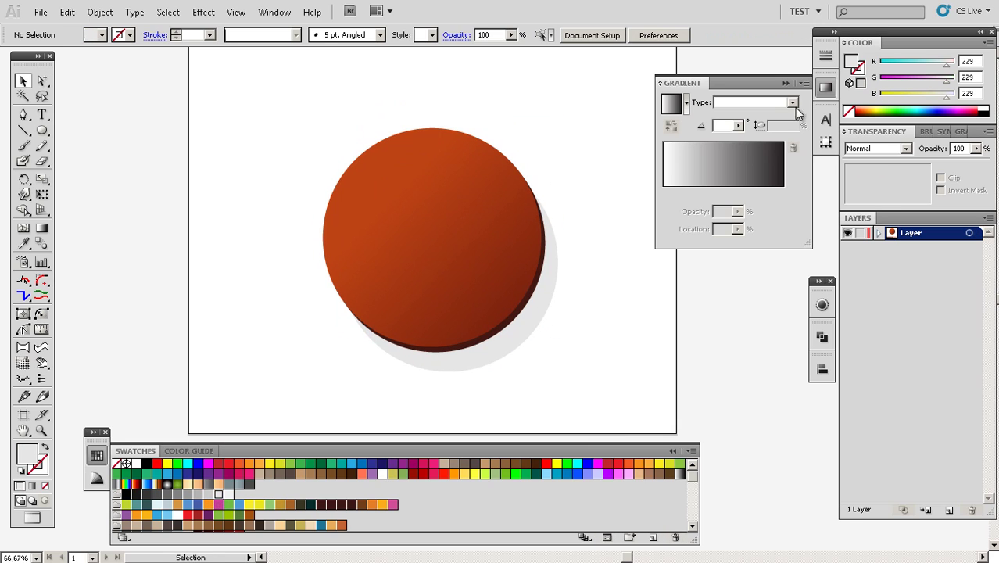
- Draw a background rectangle slightly larger than the artboard and place it behind the coin and its shadow
click(824, 89)
key(z)
alt+click(473, 293)
drag(500, 297, 495, 292)
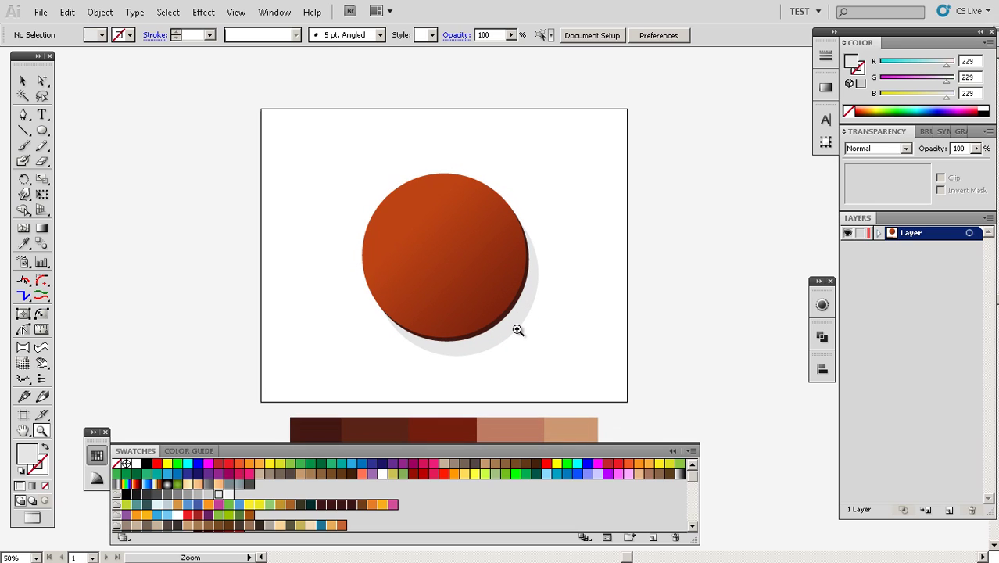
click(43, 228)
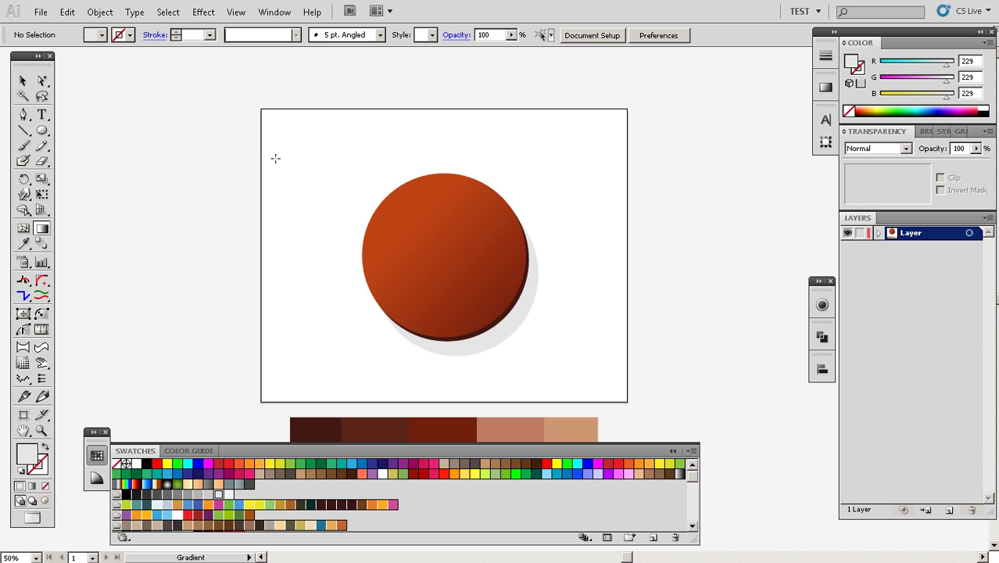
drag(303, 169, 295, 194)
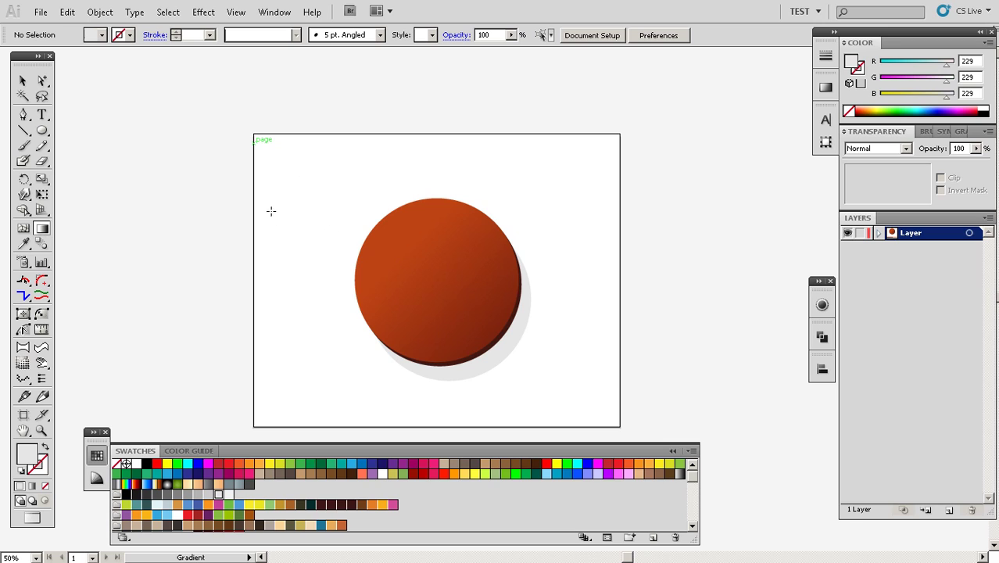
key(m)
drag(247, 124, 624, 430)
drag(528, 350, 530, 320)
key(ctrl+x)
key(ctrl+z)
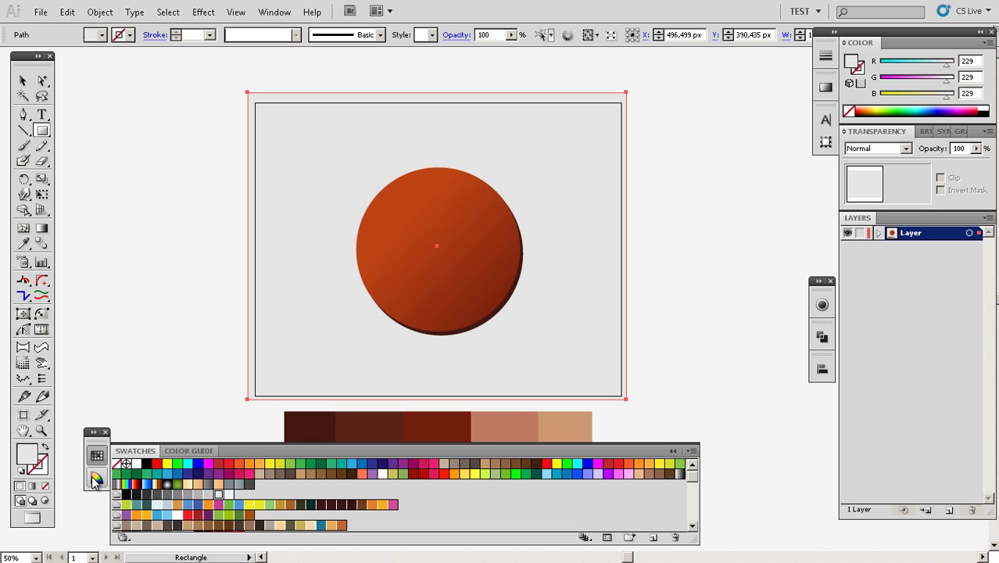
- Fill the background rectangle with an all-white linear gradient
click(97, 478)
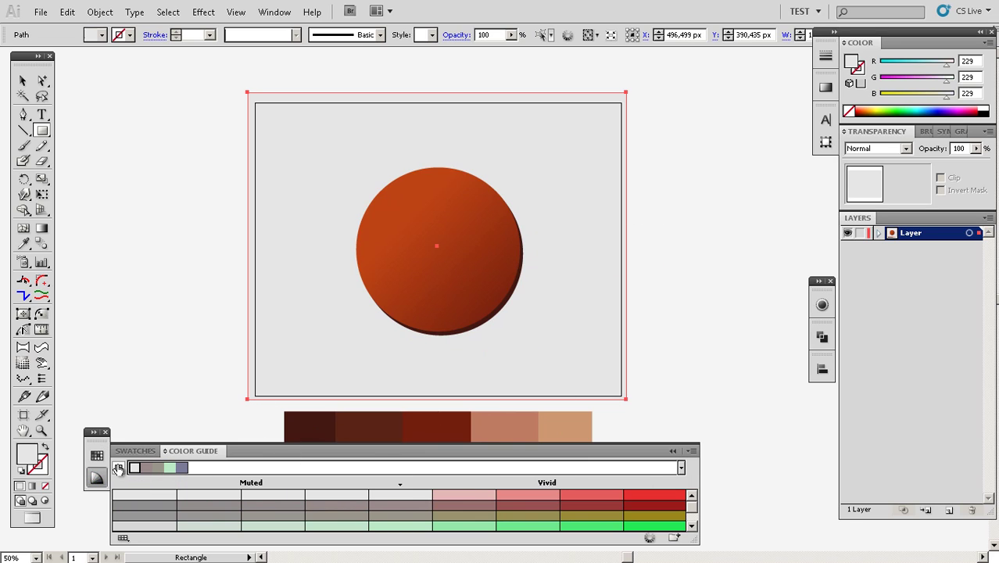
click(825, 89)
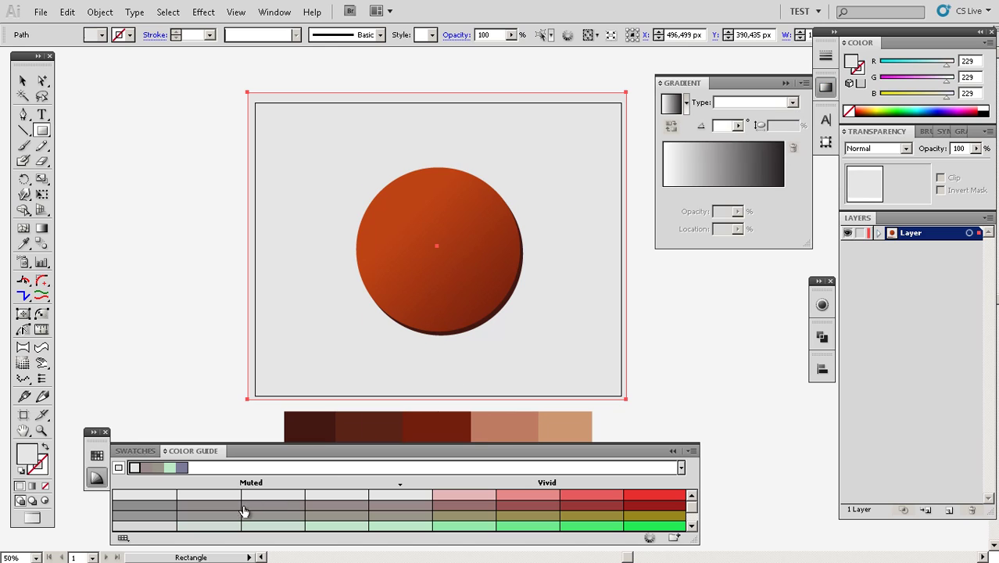
click(991, 103)
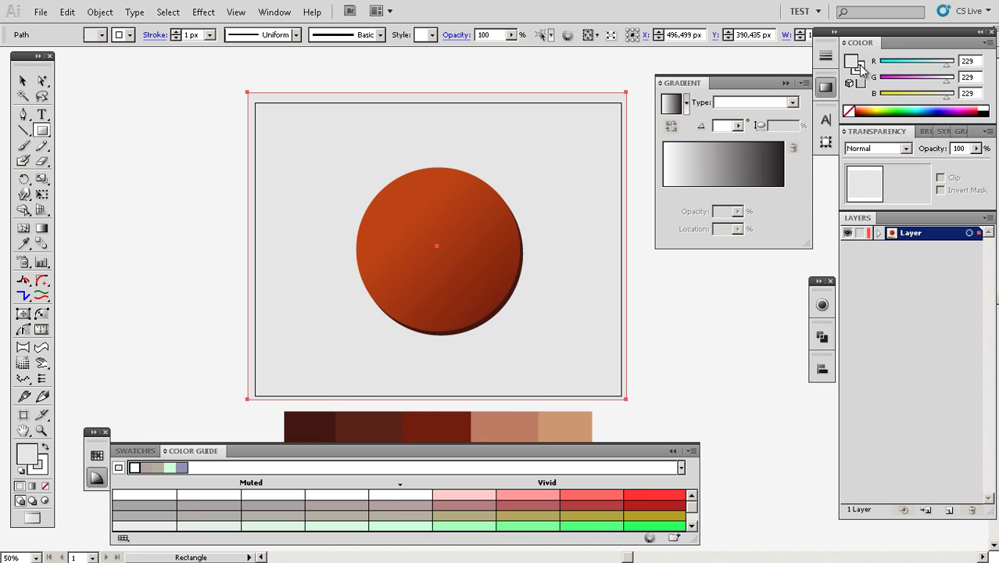
click(860, 69)
click(780, 181)
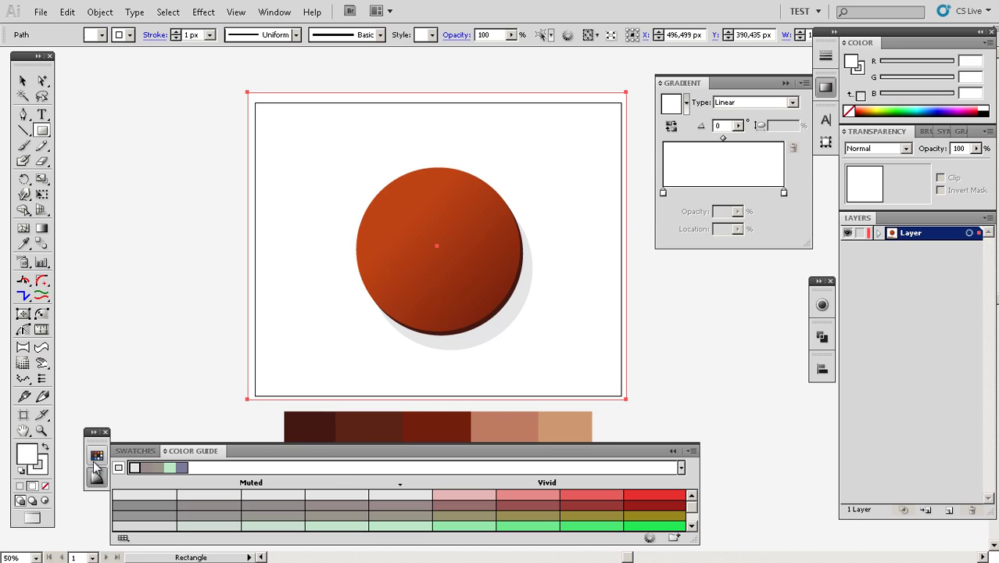
- Set the end color stop of the background's linear gradient to the gray swatch (RGB 203, 203, 203)
drag(558, 302, 531, 296)
click(825, 92)
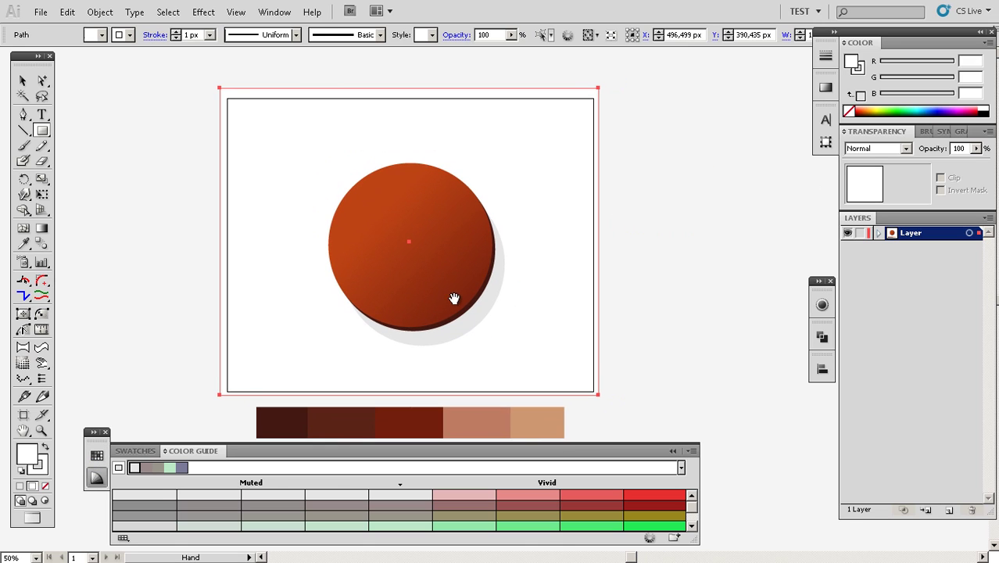
drag(462, 293, 476, 279)
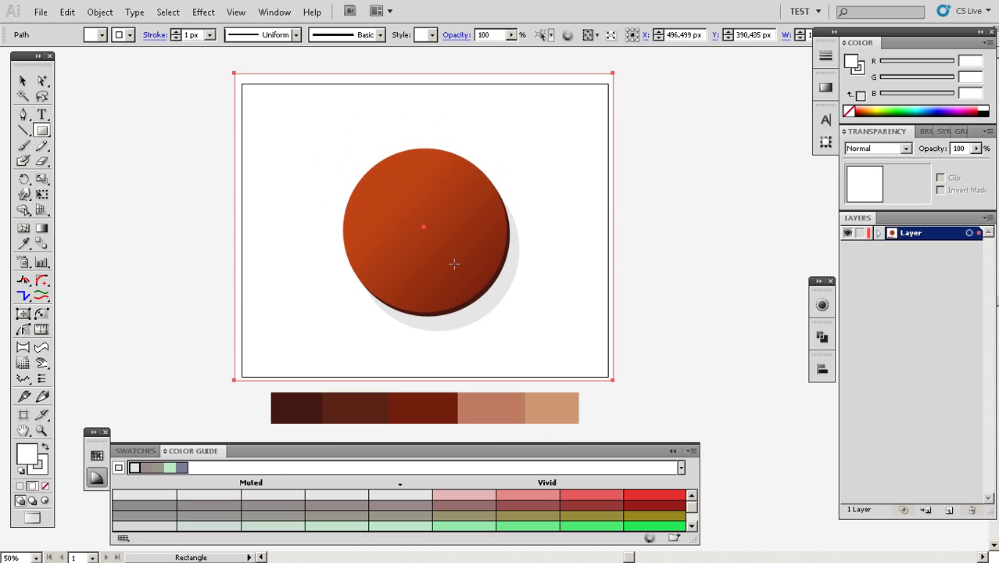
click(97, 455)
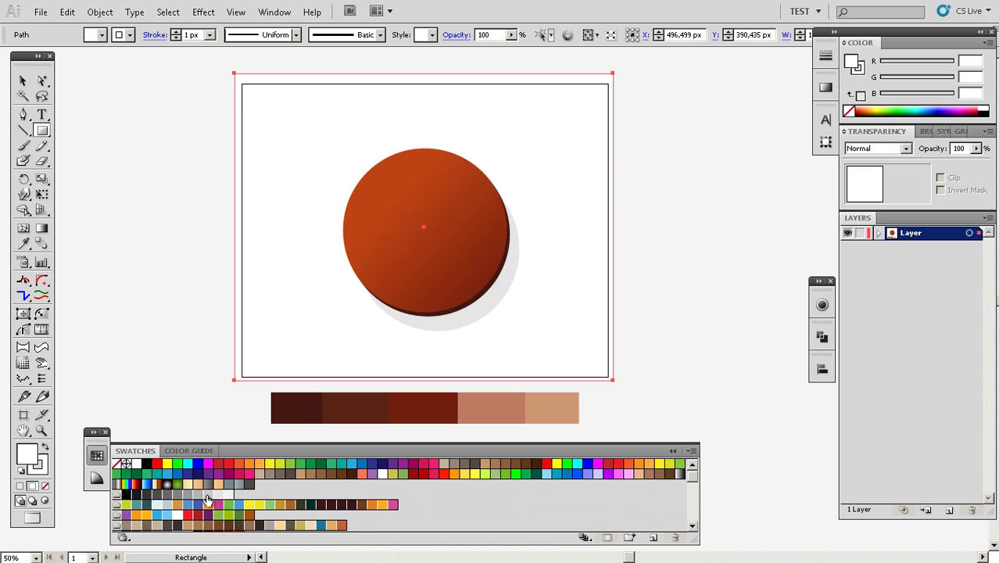
click(208, 495)
click(826, 89)
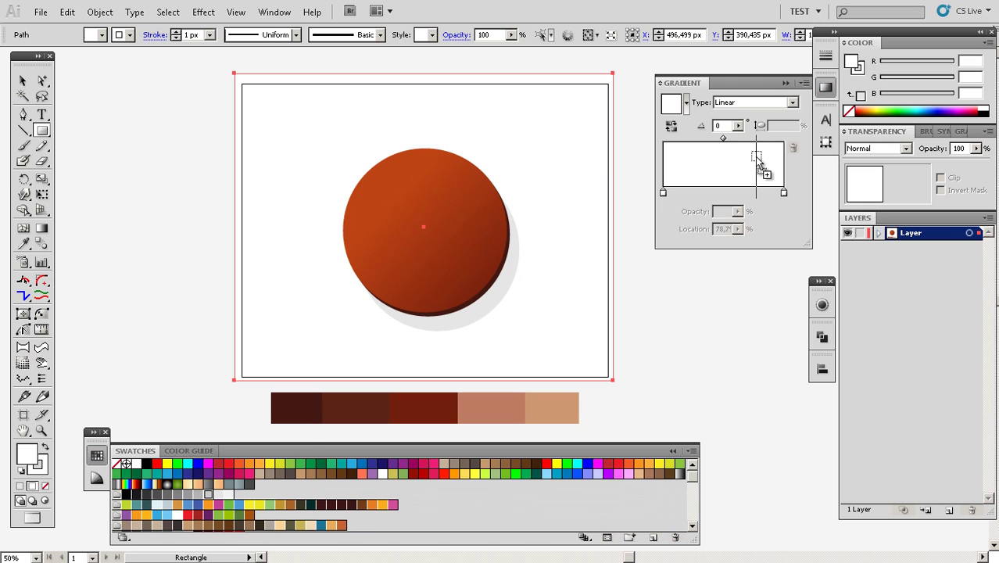
click(774, 162)
click(790, 103)
click(775, 125)
- Run the background gradient diagonally toward the artboard's lower-right corner at about -46° and set its end stop to the light gray swatch
key(g)
drag(306, 135, 583, 375)
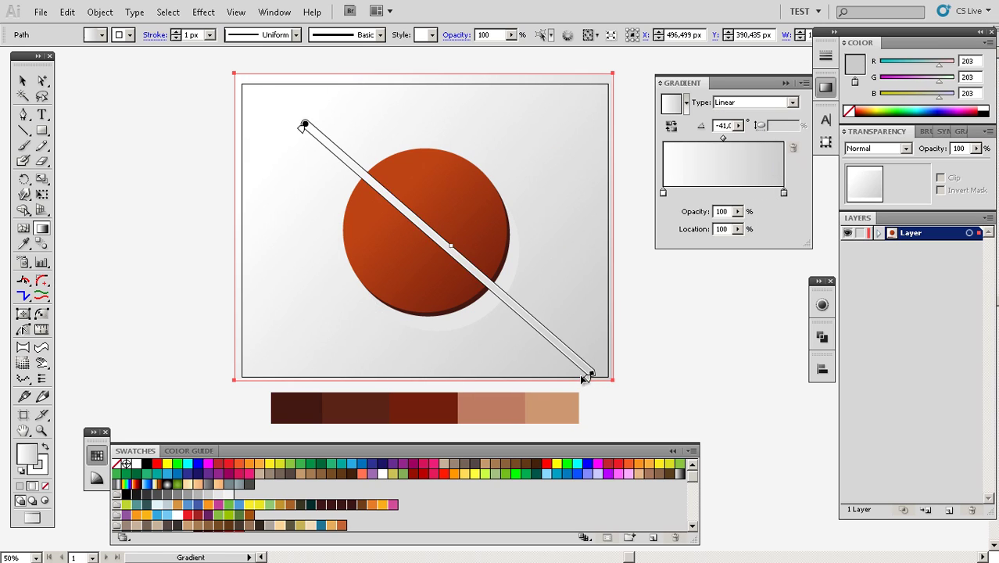
drag(318, 230, 620, 428)
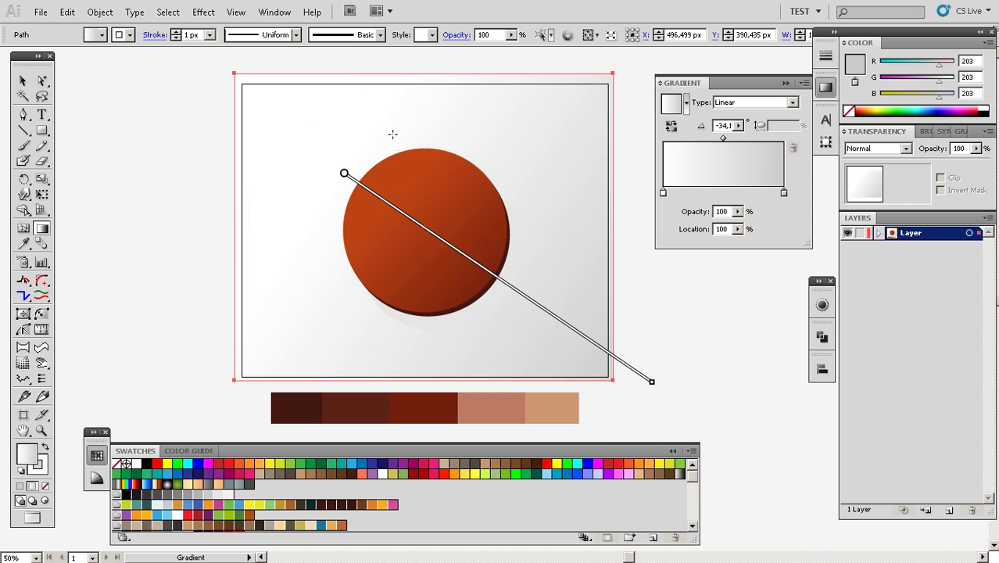
drag(379, 180, 665, 429)
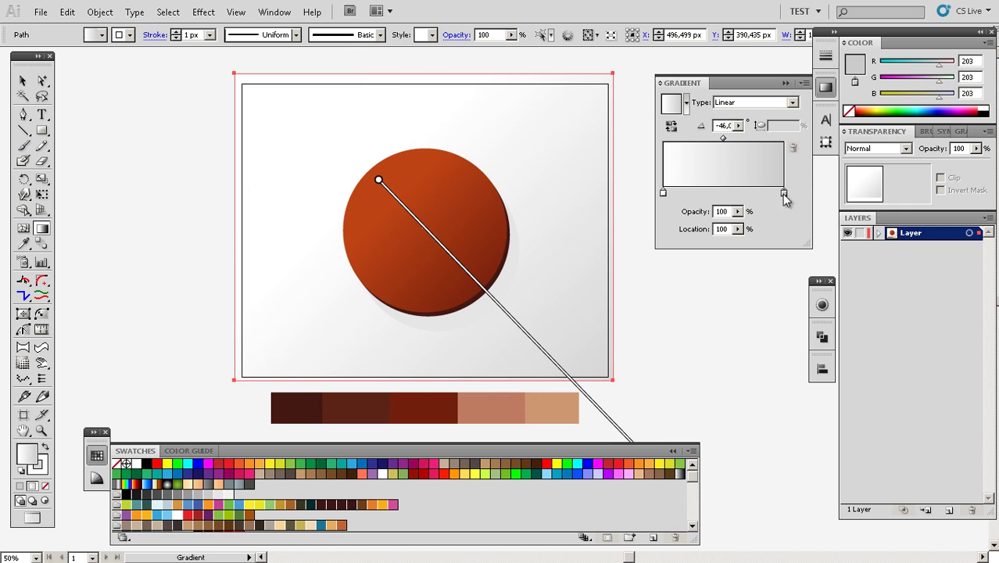
click(220, 499)
- Fill the coin's shadow circle with the darker gray swatch (RGB 203, 203, 203) and deselect it
ctrl+click(505, 295)
click(504, 292)
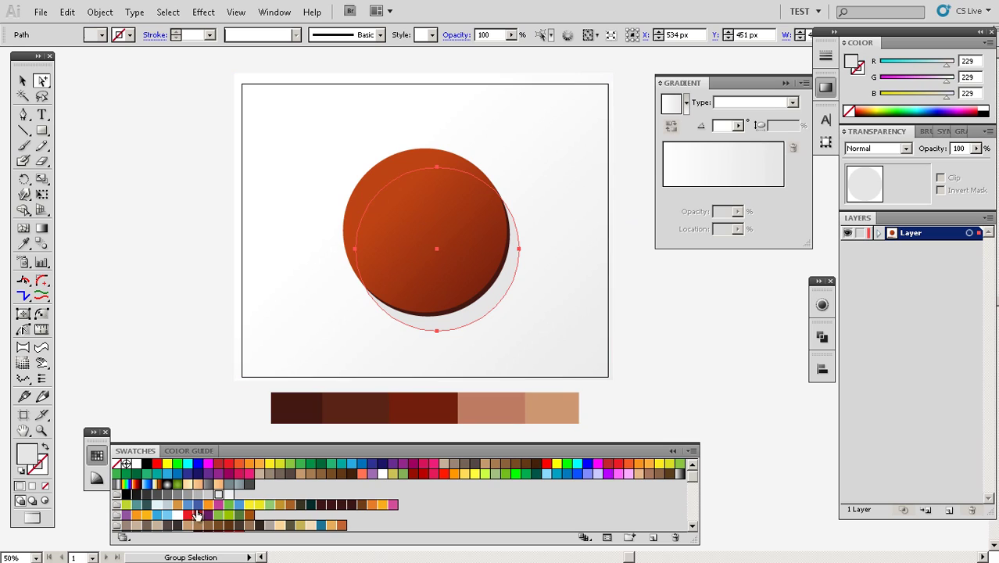
click(208, 496)
click(671, 301)
- Reselect the background rectangle and redraw its linear gradient diagonally across the coin at about -35°
key(space)
drag(557, 289, 551, 312)
click(826, 87)
click(555, 315)
key(g)
drag(284, 141, 485, 326)
drag(276, 216, 453, 341)
- Change the background gradient to Radial and draw it from near the artboard's upper-left corner toward its lower right
click(826, 87)
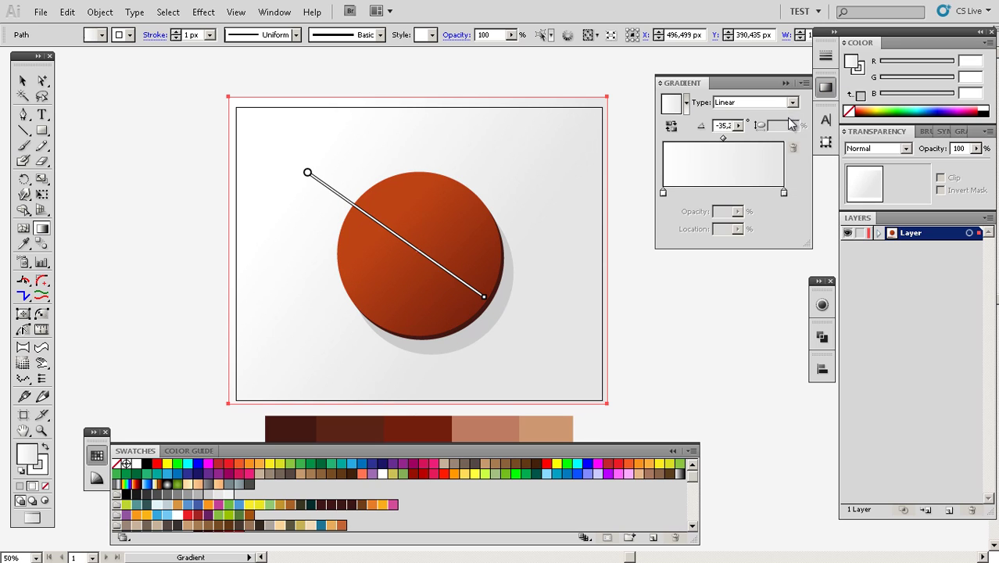
click(792, 102)
click(782, 116)
drag(263, 118, 550, 336)
- Shorten the background's radial gradient so it runs from the artboard's upper left to the coin's lower right at about -42°, and deselect
key(space)
drag(479, 291, 494, 321)
drag(266, 158, 448, 324)
drag(278, 167, 461, 335)
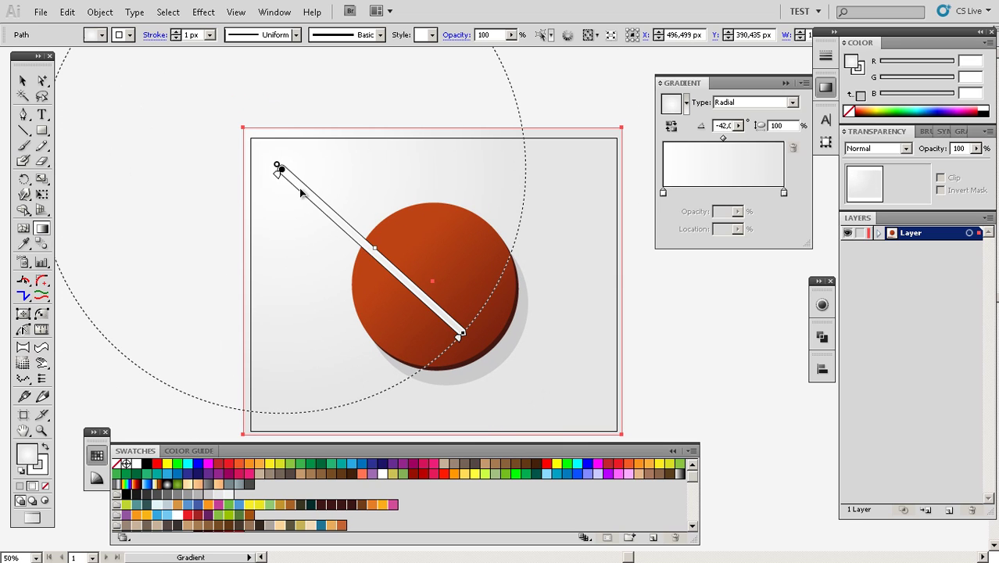
click(829, 84)
key(space)
drag(626, 292, 645, 226)
key(v)
click(644, 226)
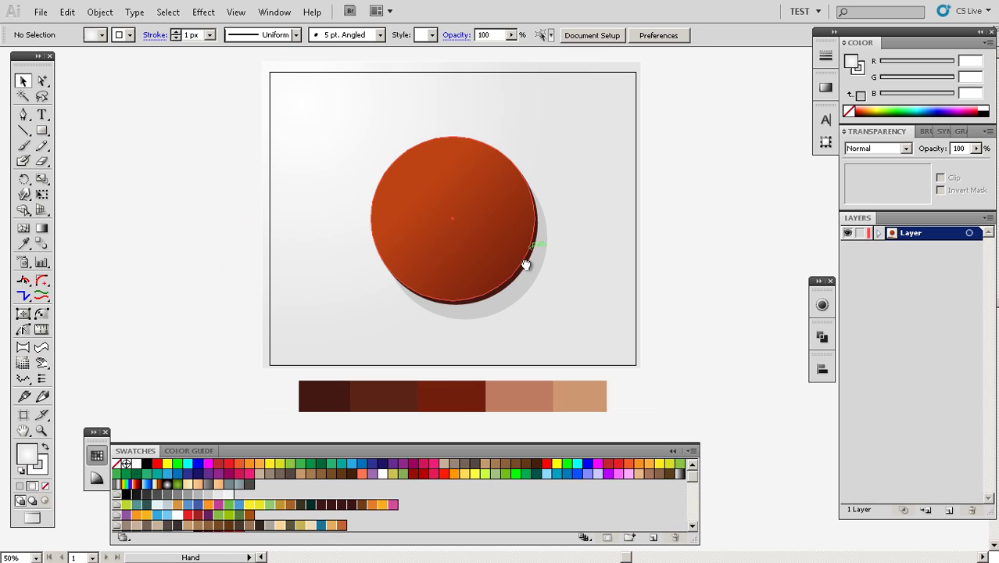
drag(526, 264, 515, 283)
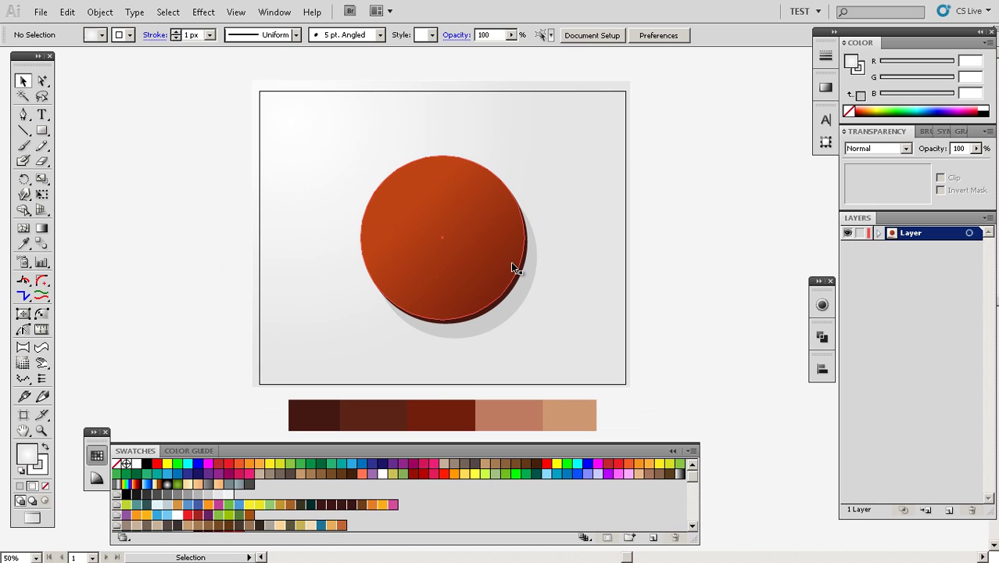
click(244, 282)
alt+click(42, 131)
alt+click(42, 131)
alt+click(43, 132)
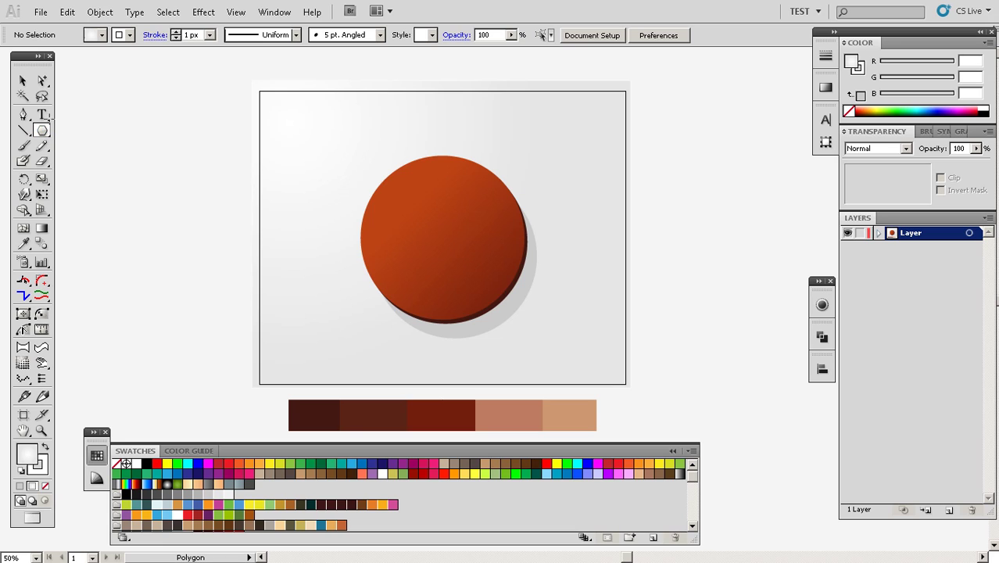
mouse_move(42, 132)
mouse_down()
mouse_move(86, 183)
mouse_move(54, 131)
mouse_move(42, 138)
mouse_up()
key(v)
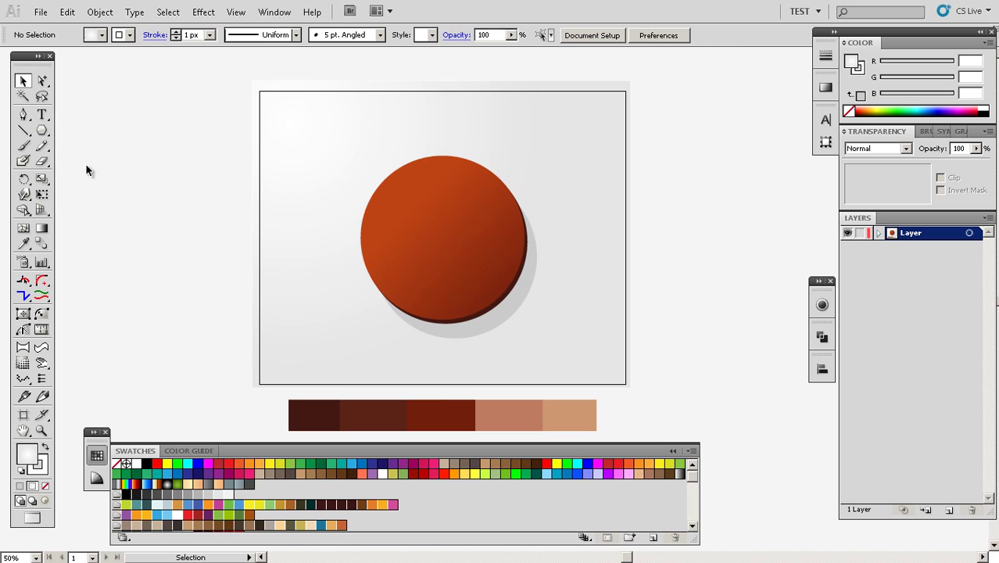
click(44, 134)
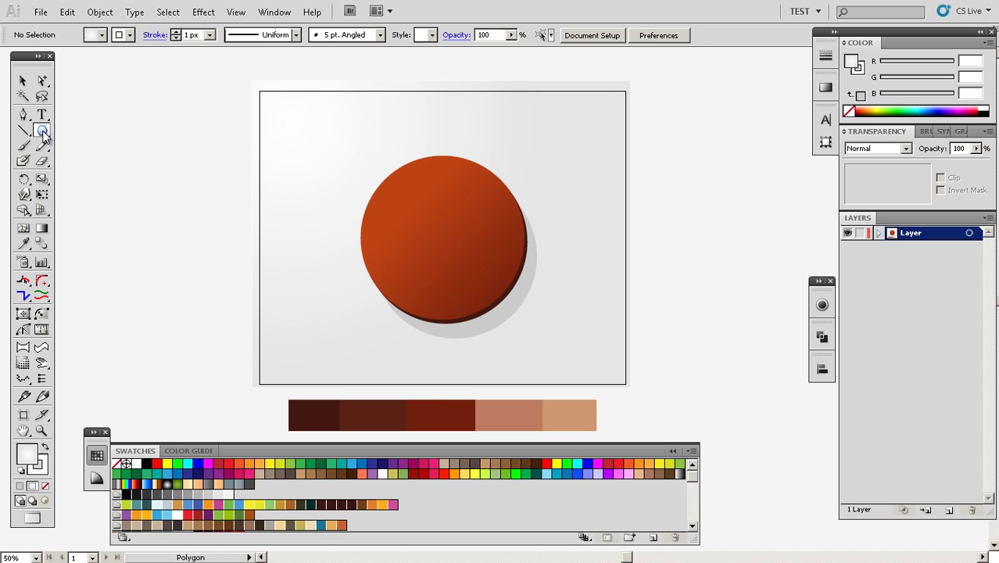
click(70, 129)
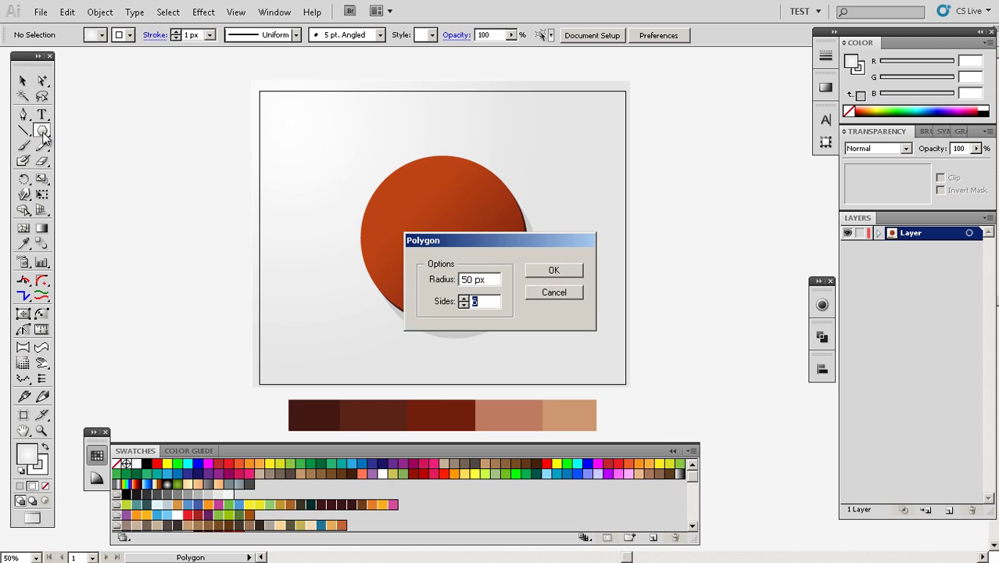
click(552, 291)
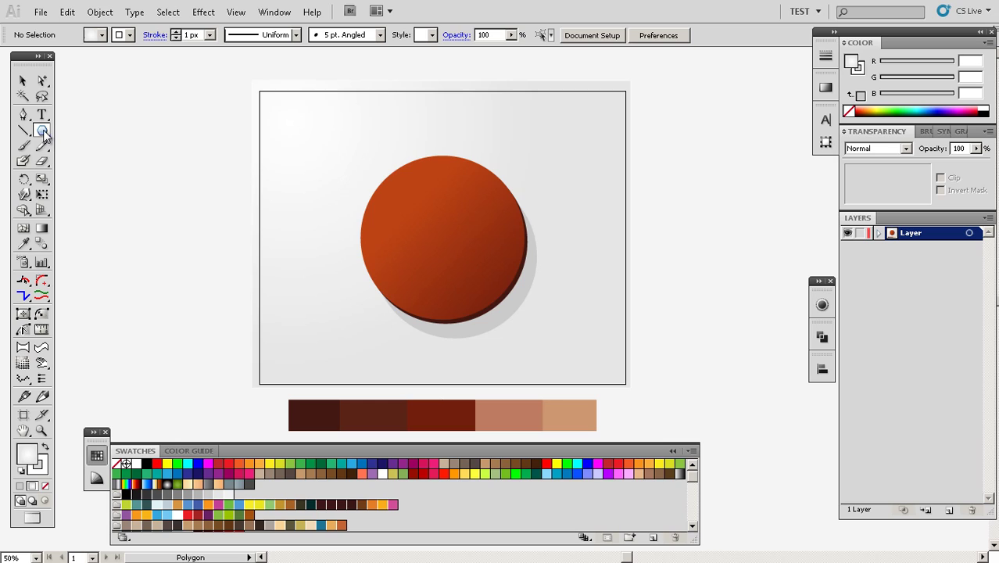
- Draw an upright five-pointed star outward from the center of the coin face with the Star tool, and deselect it
click(42, 132)
alt+click(44, 135)
alt+click(44, 134)
drag(503, 262, 462, 266)
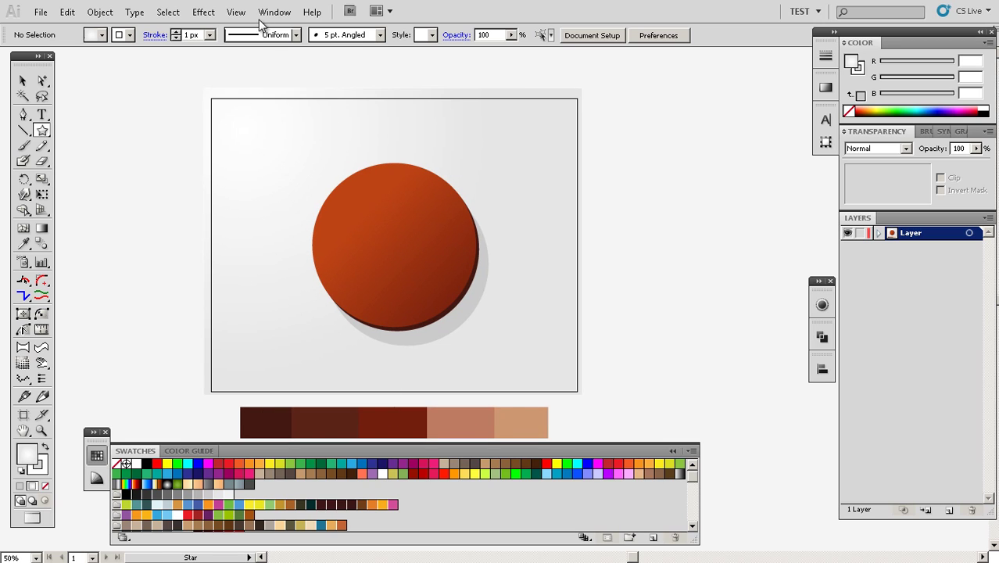
click(235, 12)
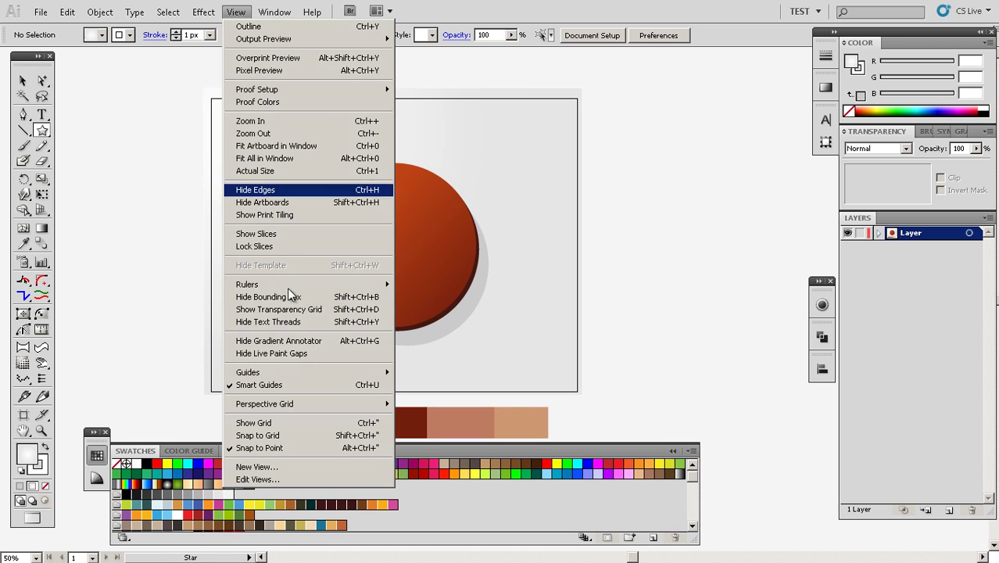
click(767, 38)
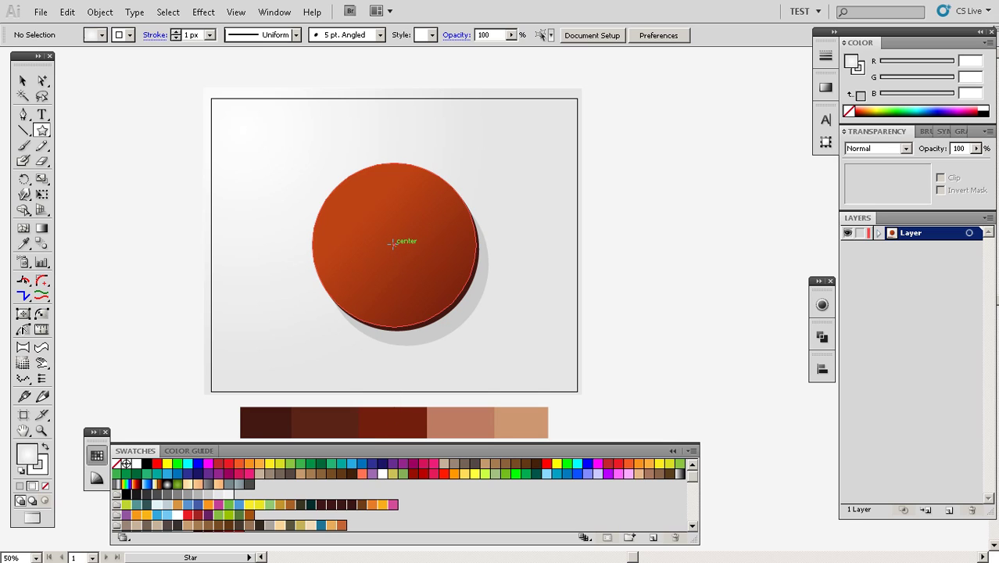
drag(393, 245, 439, 290)
key(v)
click(625, 246)
- Select the star on the coin face and remove its stroke
key(z)
click(423, 303)
key(space)
drag(481, 254, 455, 275)
key(space)
key(a)
click(455, 255)
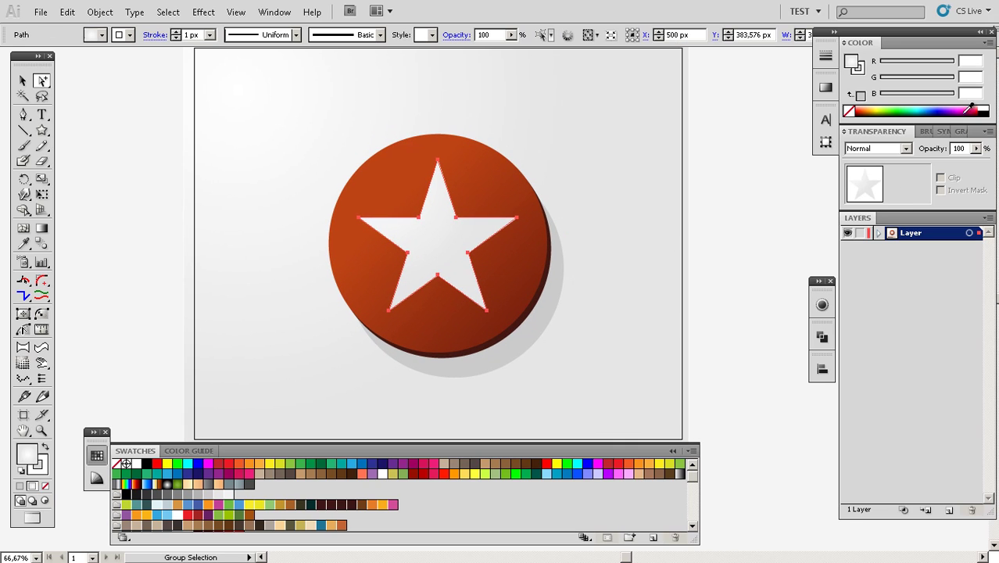
key(x)
click(849, 112)
key(x)
click(617, 147)
- Redraw the star's radial gradient diagonally from its upper left to its lower-right point, and deselect it
key(g)
click(372, 178)
drag(397, 167, 473, 281)
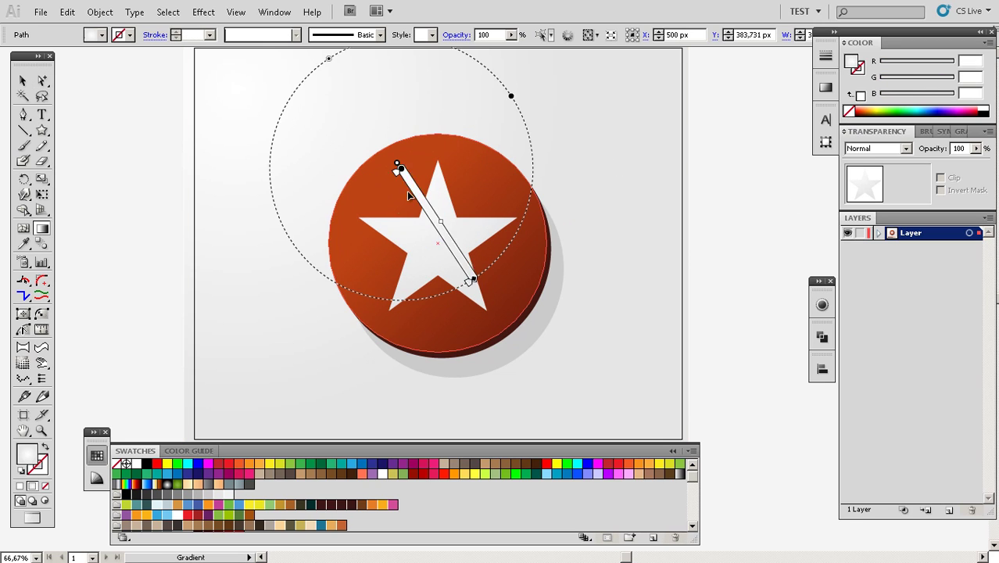
drag(389, 201, 495, 299)
key(v)
click(735, 215)
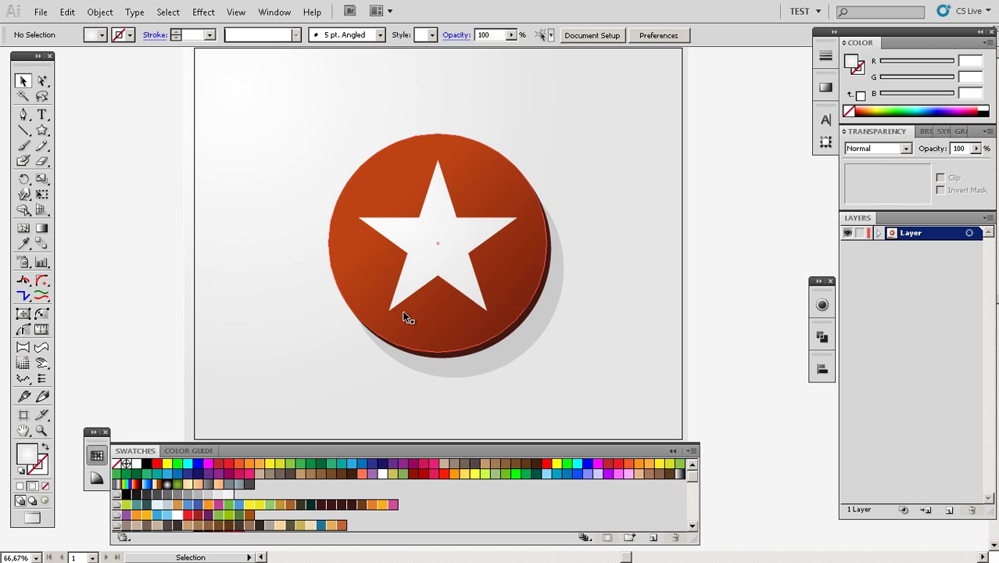
key(z)
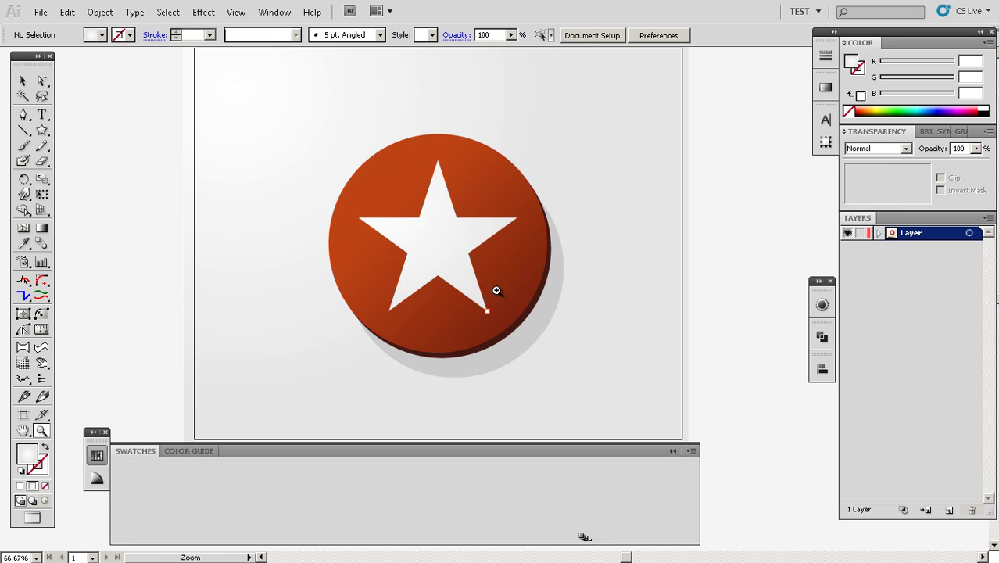
alt+click(477, 294)
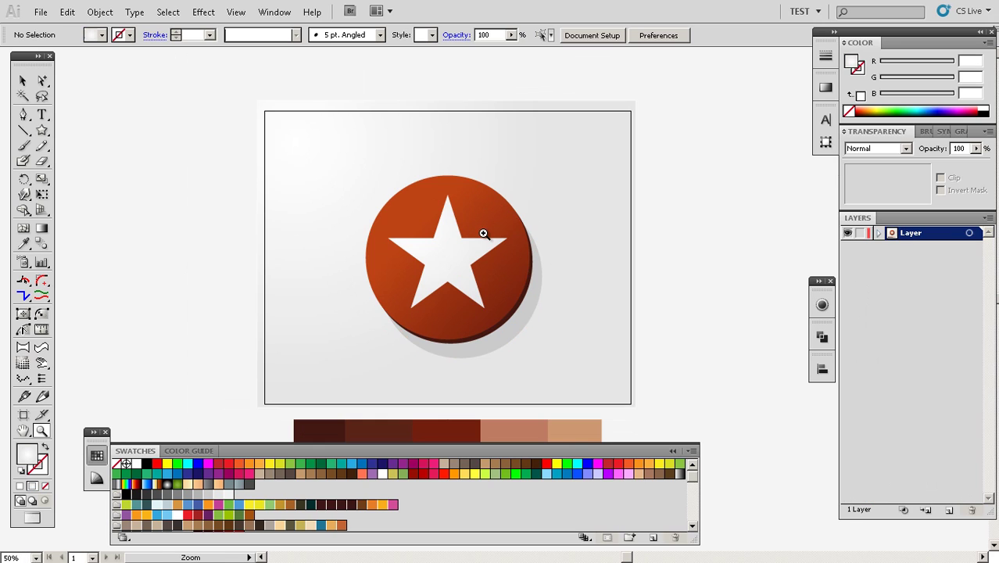
click(483, 233)
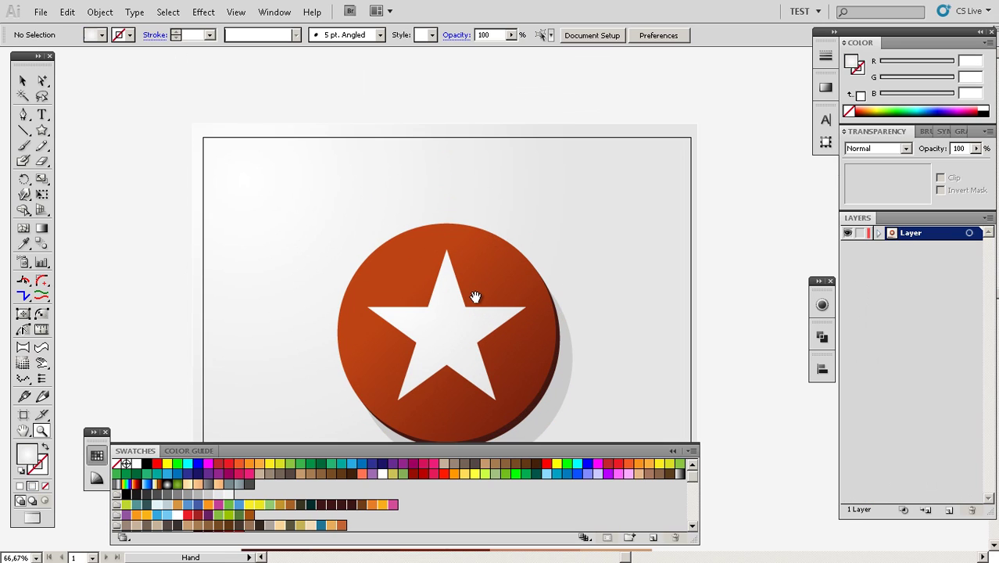
drag(477, 292, 482, 236)
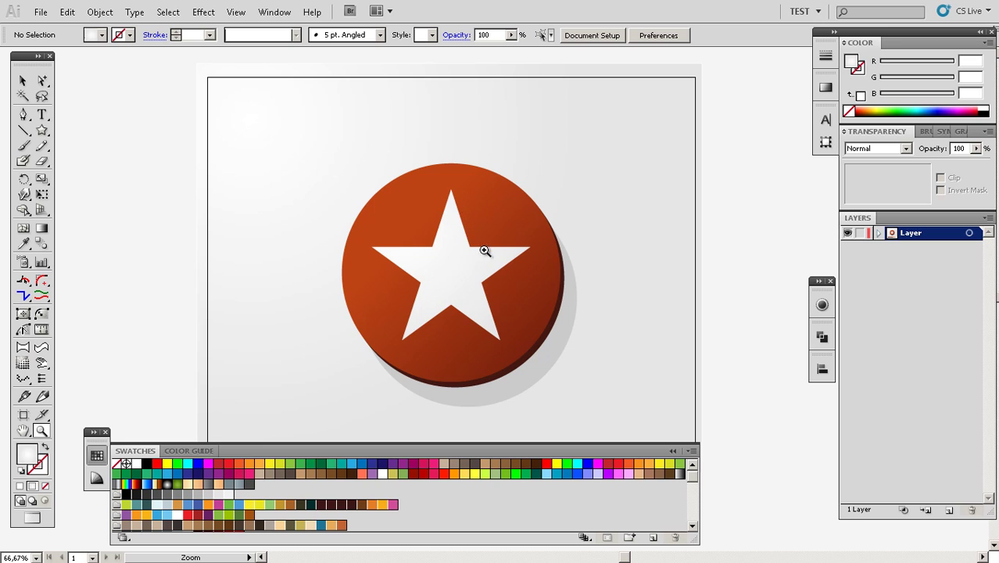
- Select the coin face and change the layer's color to Blue in the layer options
click(402, 207)
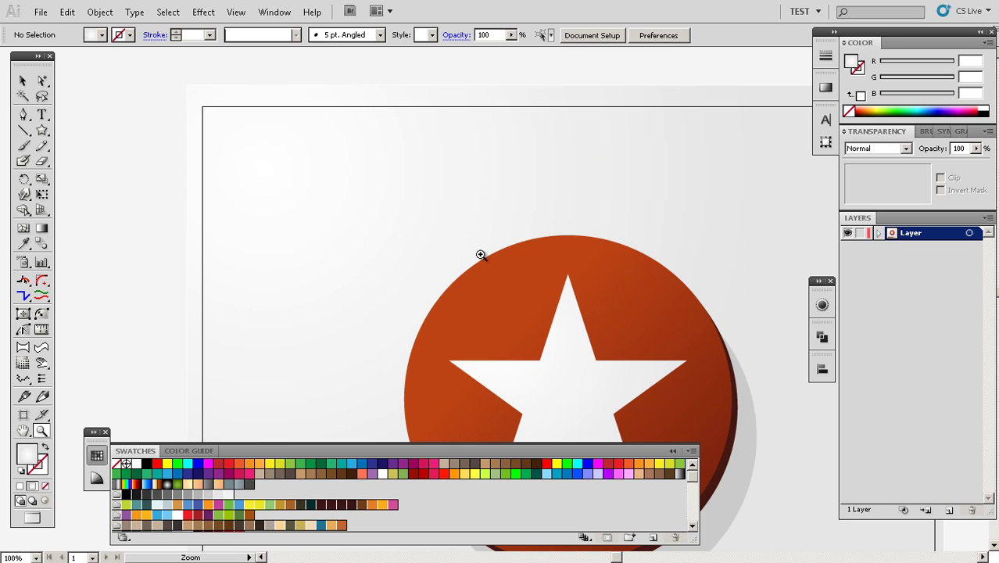
click(500, 264)
key(v)
click(528, 287)
drag(527, 324, 510, 273)
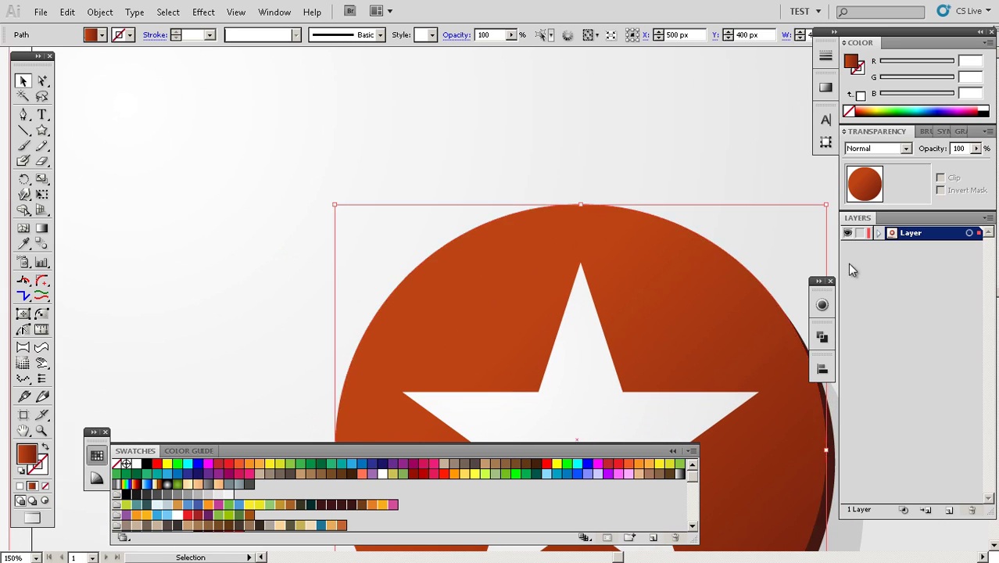
double_click(907, 236)
click(453, 268)
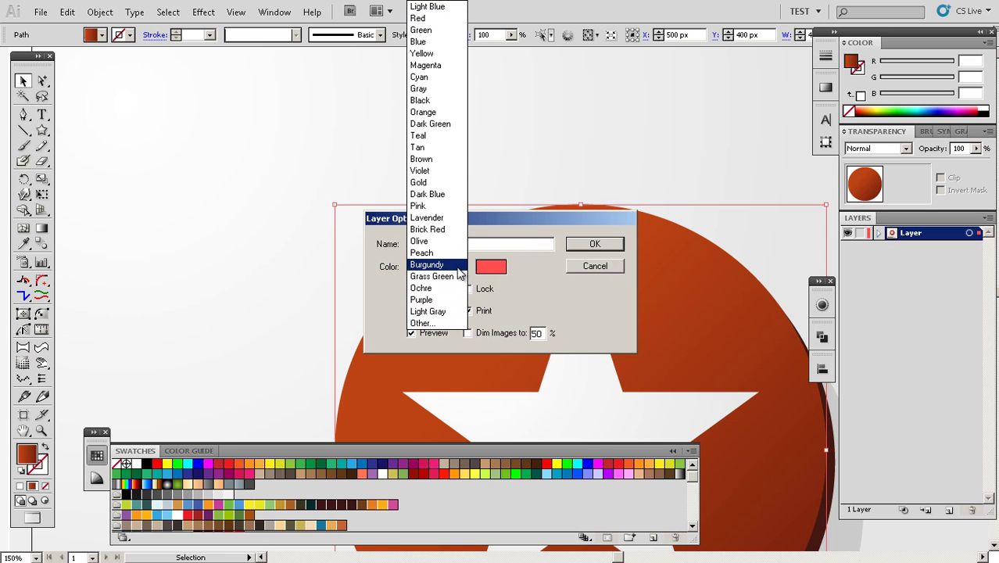
click(439, 238)
click(451, 268)
click(420, 42)
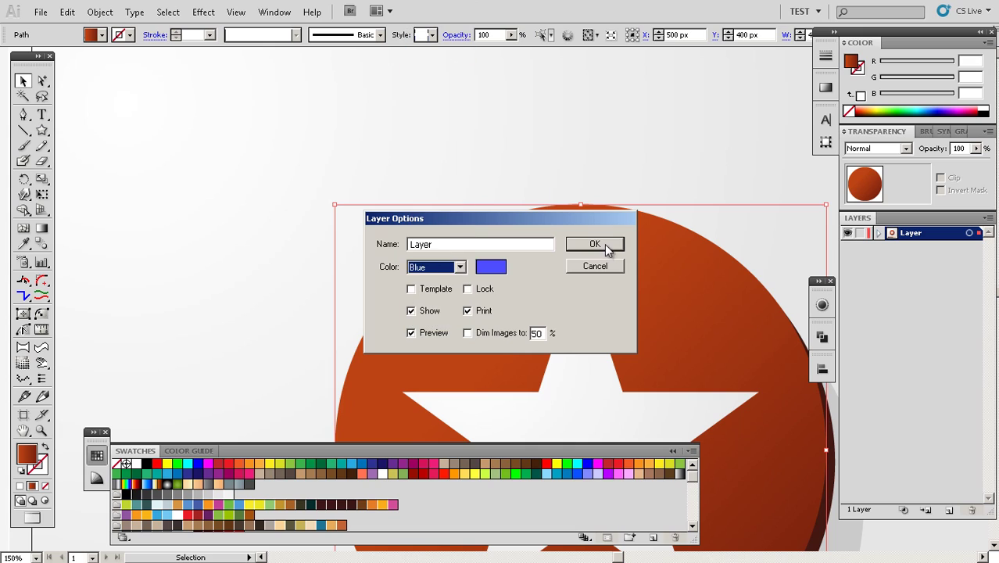
click(595, 244)
- Add three closely spaced anchor points to the coin face's upper-left edge with the Pen tool
key(z)
click(501, 270)
key(v)
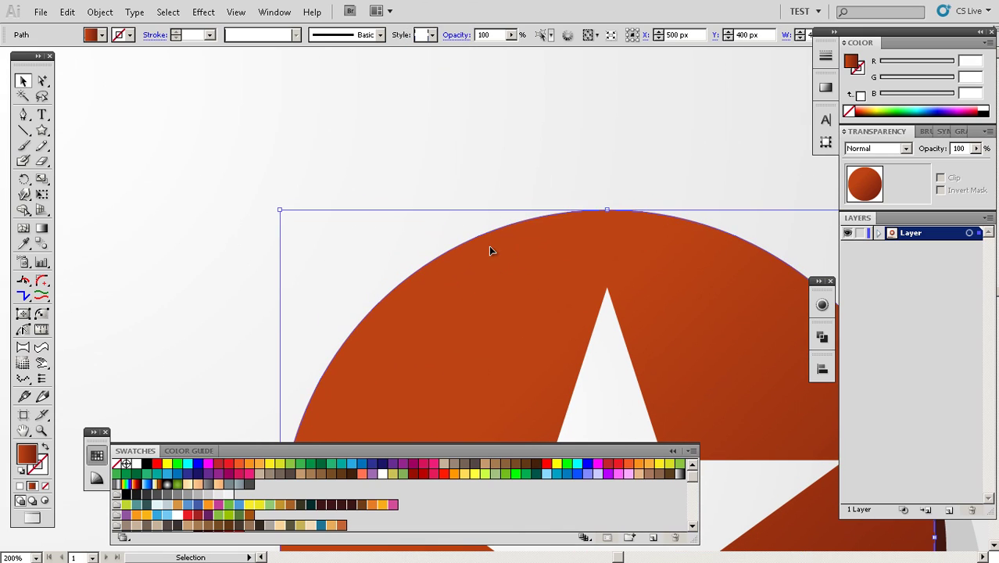
key(p)
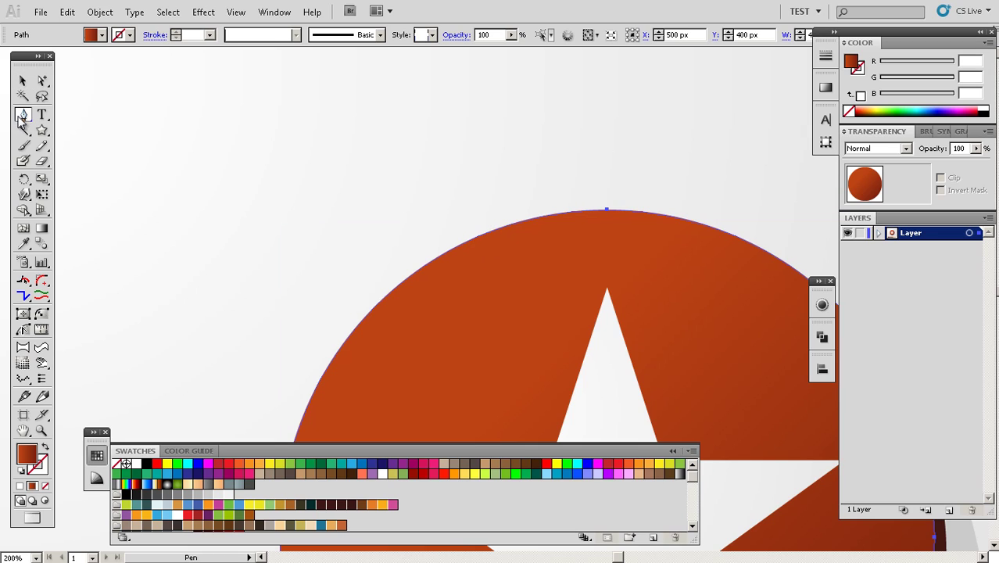
click(459, 248)
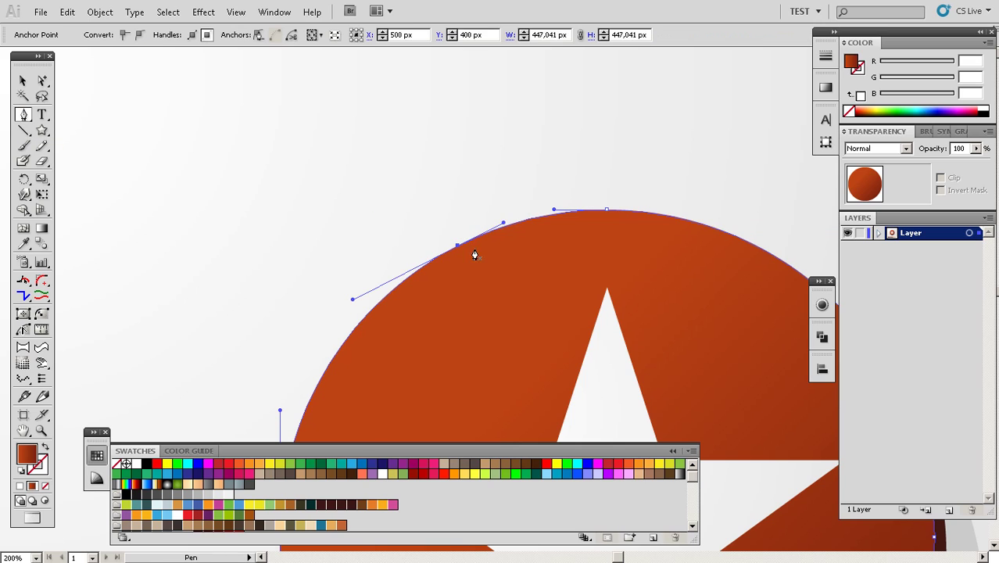
click(504, 226)
click(490, 230)
- Move the middle one of the added anchor points slightly inward to dent the coin face's upper-left edge
key(z)
click(491, 249)
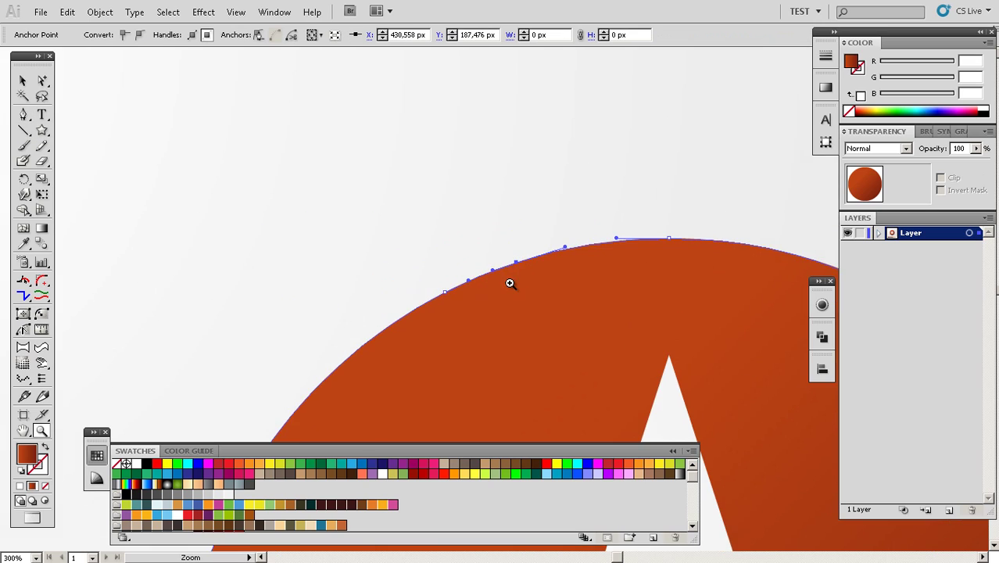
key(p)
key(a)
drag(484, 280, 484, 289)
drag(561, 335, 529, 274)
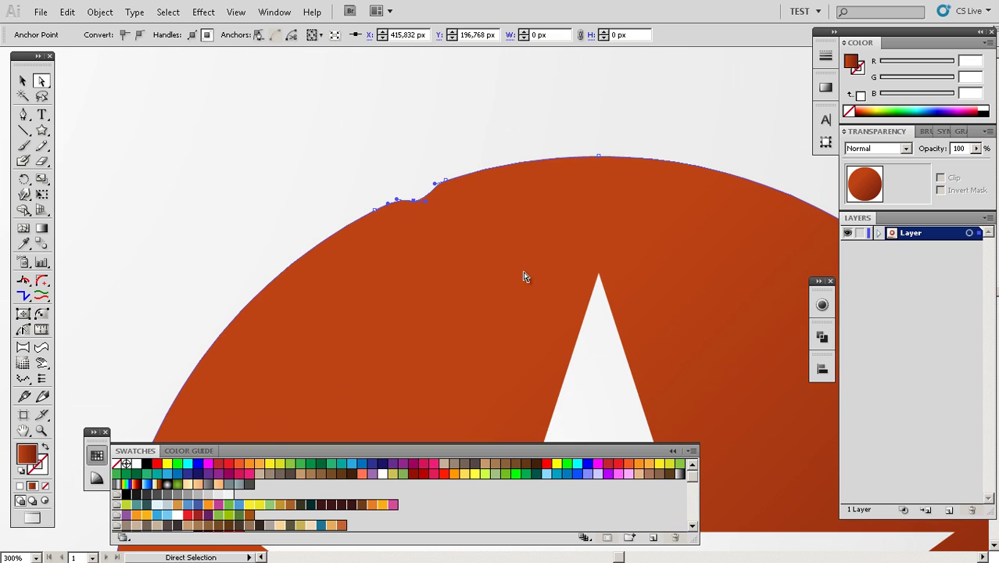
- Deselect the coin face and examine the dented edge against the whole coin
key(z)
alt+click(560, 292)
alt+click(546, 250)
drag(442, 256, 417, 143)
drag(574, 338, 554, 169)
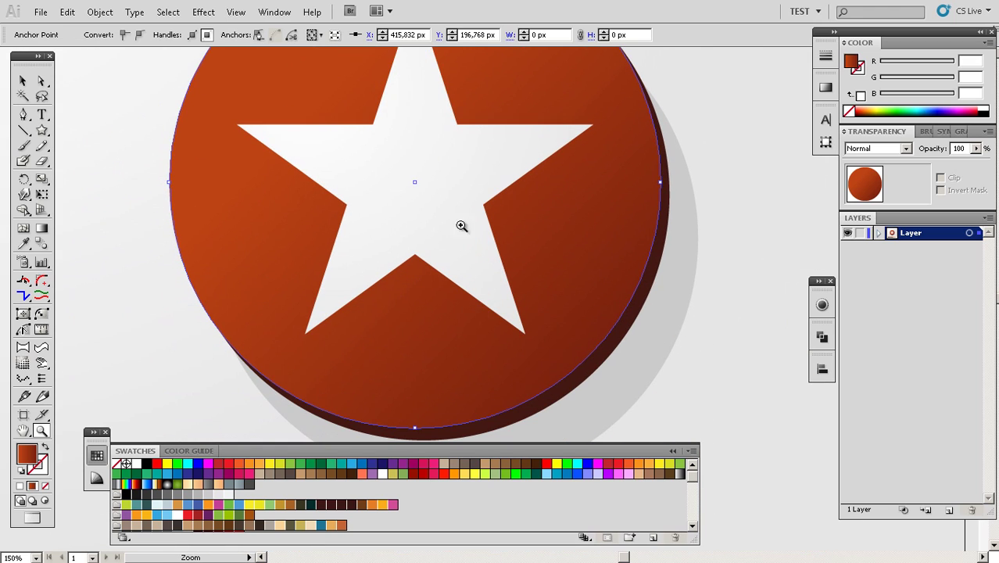
alt+click(482, 240)
scroll(508, 194, up, 4)
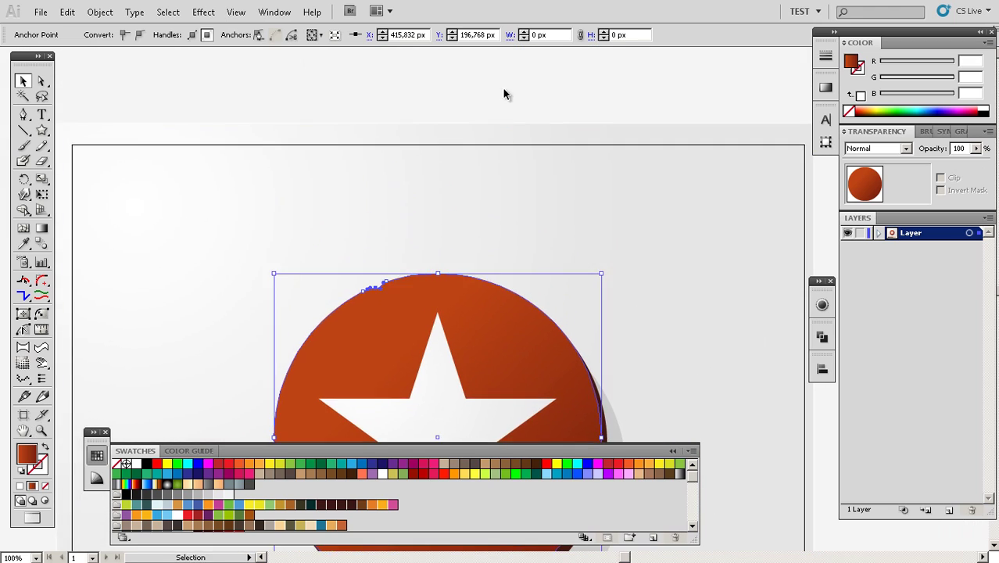
key(ctrl+shift+a)
alt+click(457, 316)
scroll(500, 258, down, 1)
click(508, 227)
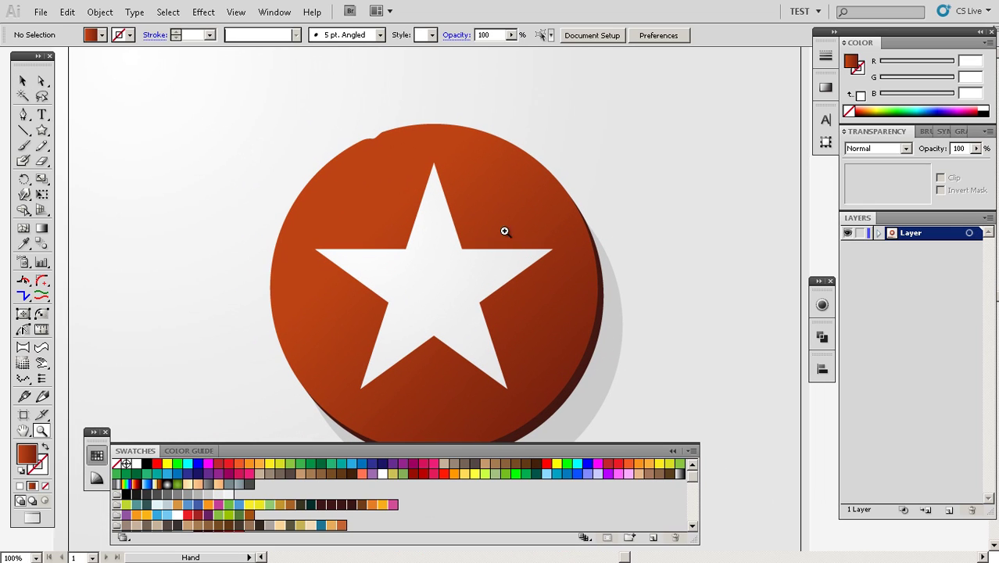
- Select the coin face and push its upper-right and upper-left edges unevenly inward with the Warp tool
key(ctrl)
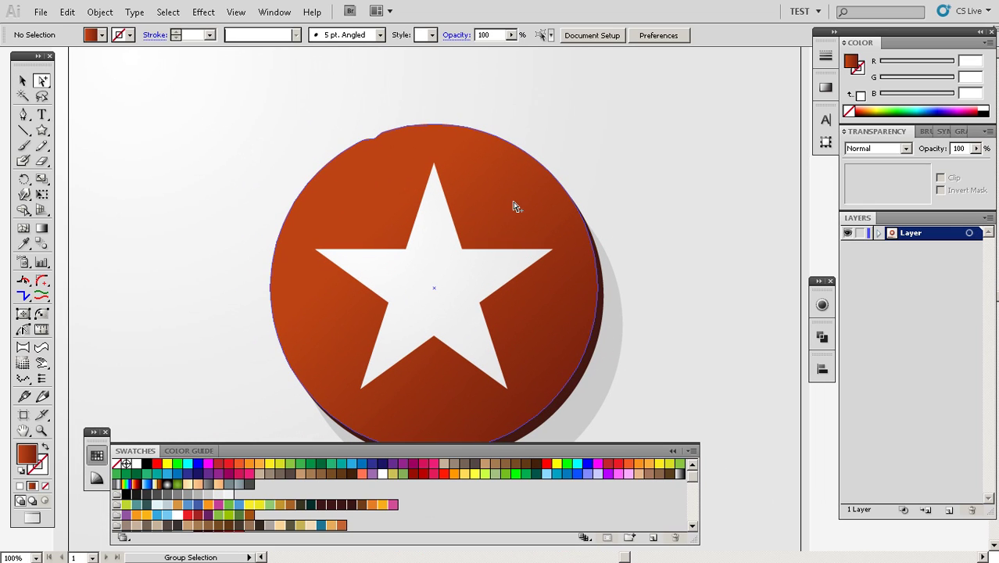
click(514, 202)
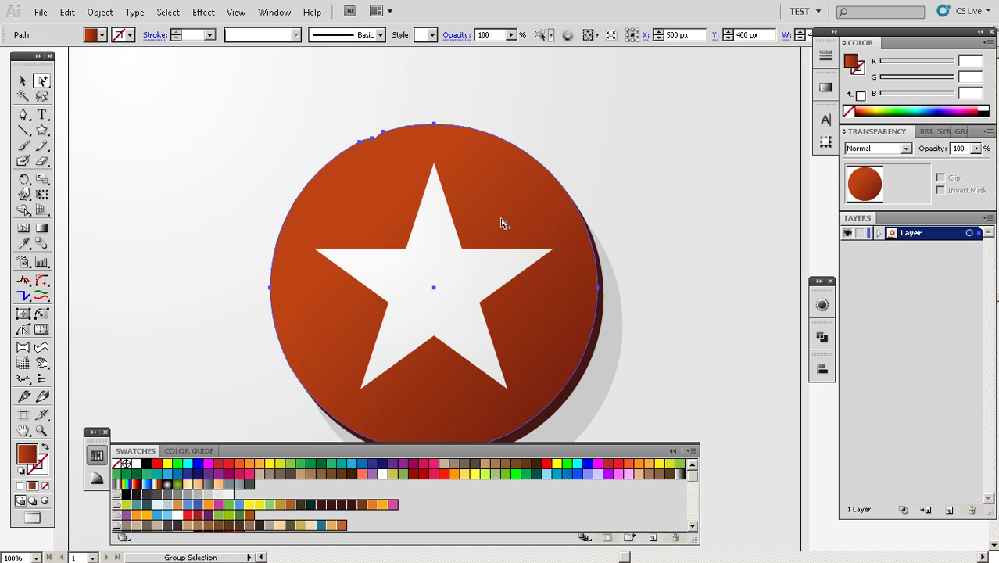
key(shift+r)
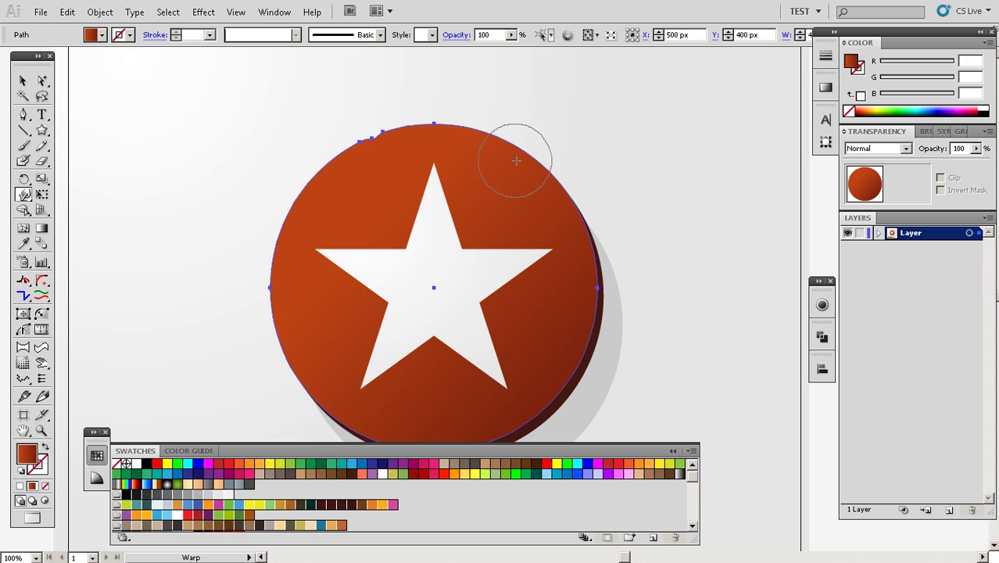
key(ctrl)
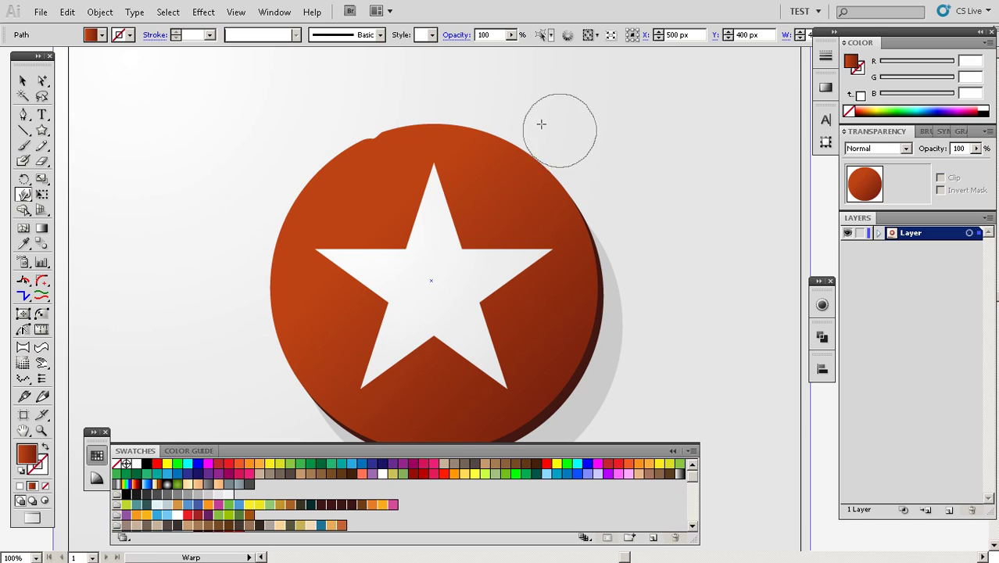
mouse_move(524, 153)
mouse_down()
mouse_move(520, 161)
mouse_move(568, 196)
mouse_move(585, 237)
mouse_up()
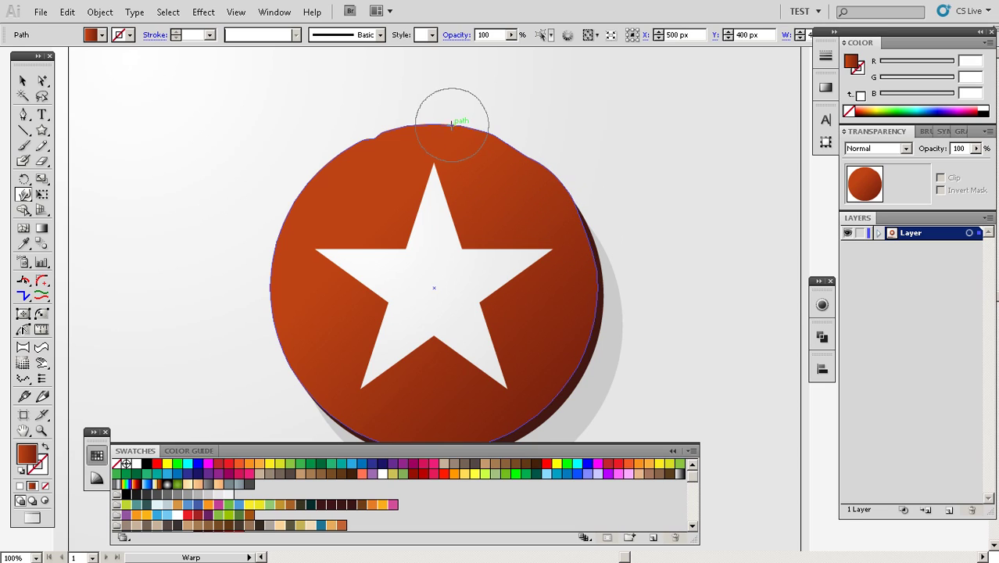
mouse_move(453, 125)
mouse_down()
mouse_move(404, 127)
mouse_move(343, 159)
mouse_move(334, 145)
mouse_move(302, 189)
mouse_move(321, 228)
mouse_up()
- Reduce the Warp brush to a small, nearly round tip for finer dents in the coin face
ctrl+click(420, 246)
mouse_move(484, 215)
mouse_down()
mouse_move(475, 192)
mouse_move(484, 147)
mouse_up()
drag(486, 111, 477, 188)
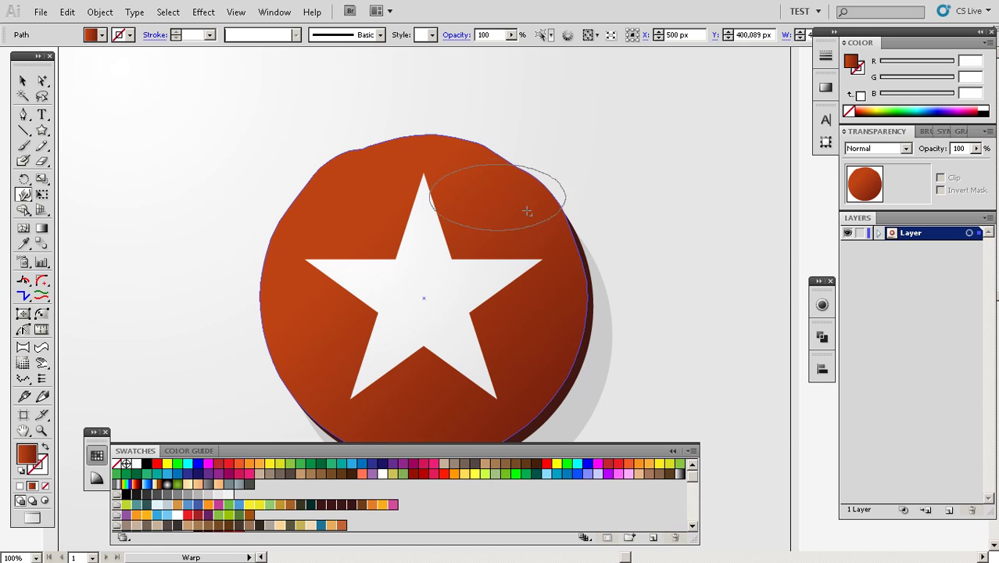
mouse_move(480, 204)
mouse_down()
mouse_move(540, 164)
mouse_move(502, 165)
mouse_up()
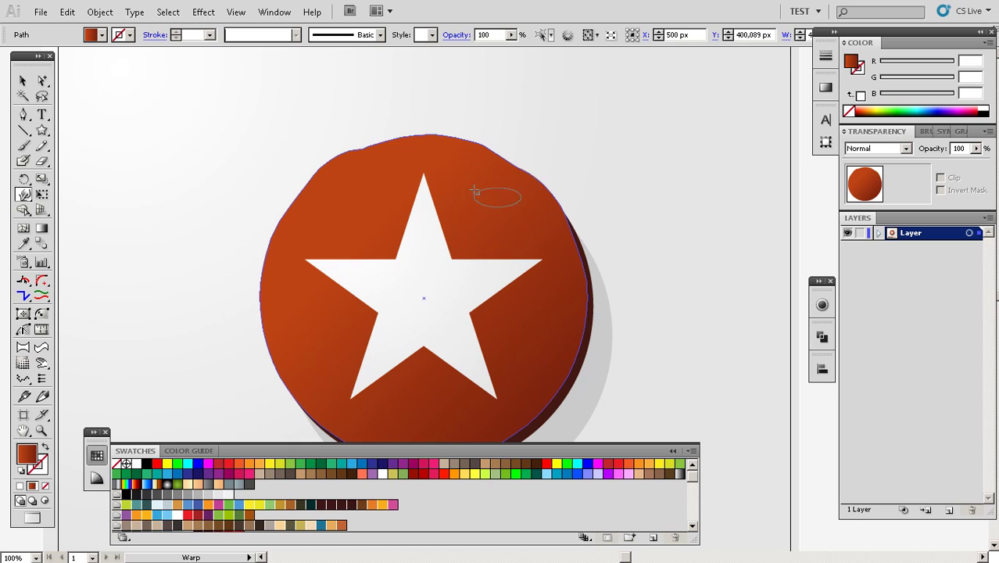
mouse_move(536, 210)
mouse_down()
mouse_move(525, 150)
mouse_move(504, 193)
mouse_up()
- Warp small irregular notches into the coin face's upper-left and left edges
drag(334, 195, 383, 208)
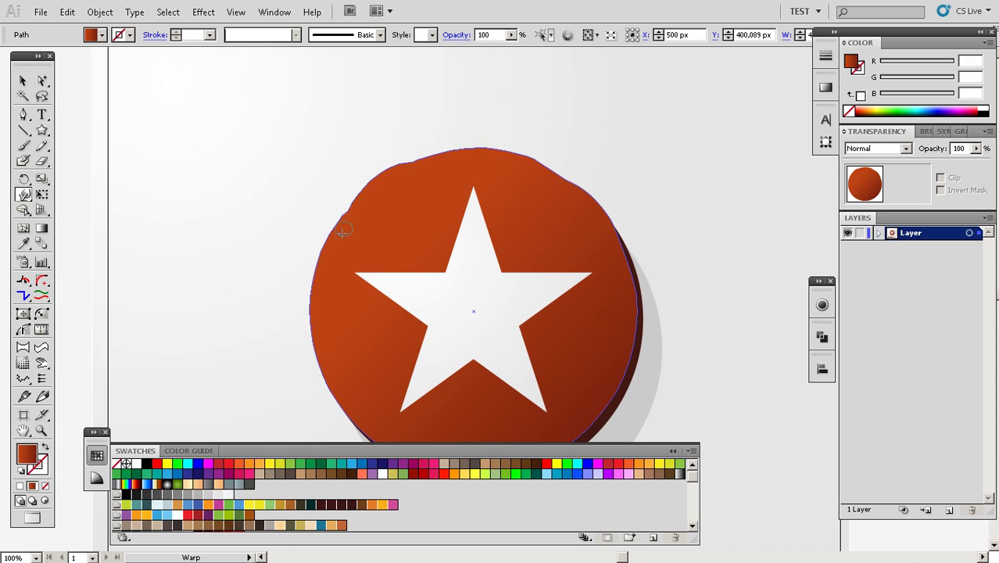
scroll(348, 255, down, 3)
scroll(348, 254, left, 1)
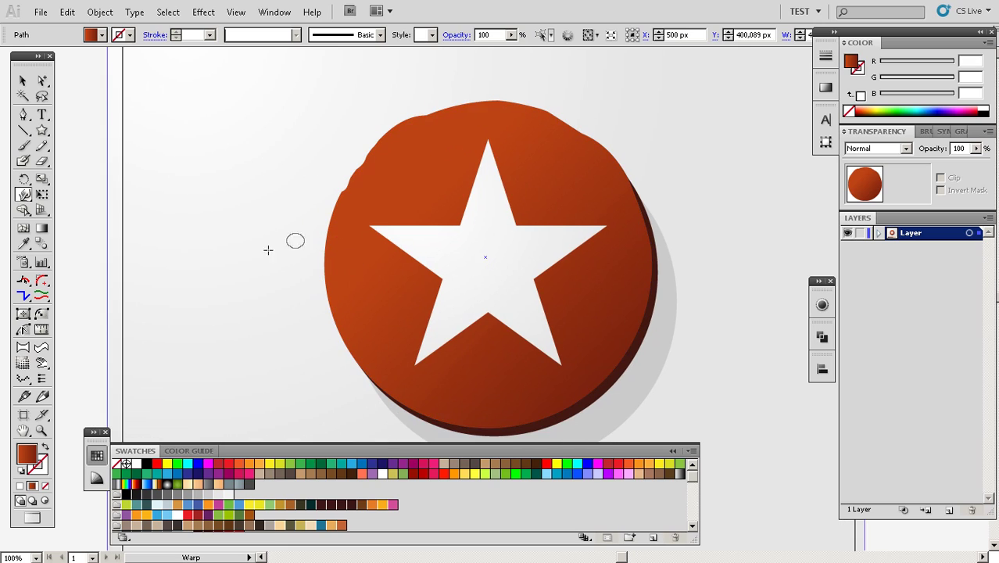
drag(328, 295, 351, 334)
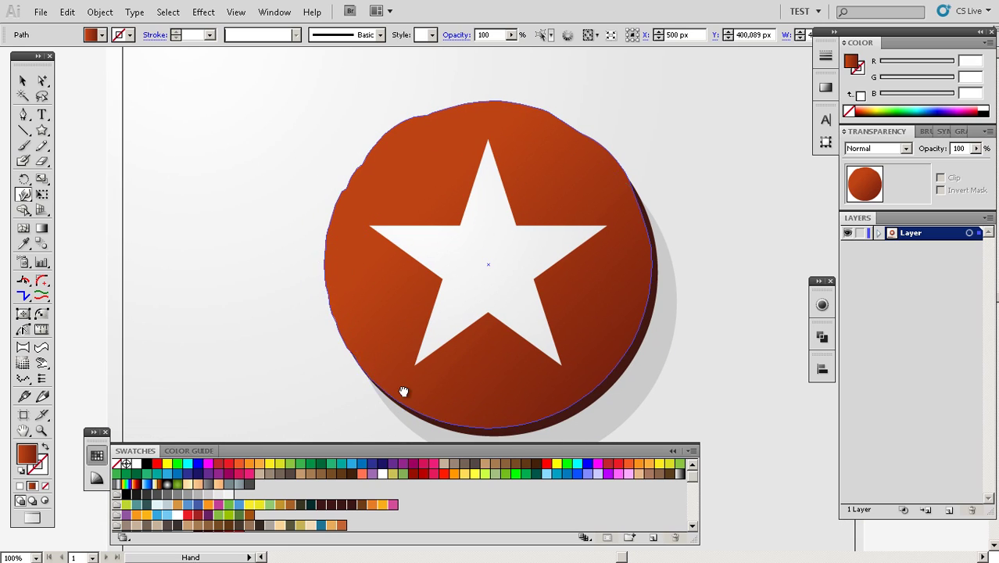
- Warp small irregular dents along the coin face's bottom, right and upper-right edges
scroll(393, 378, down, 3)
scroll(393, 378, right, 2)
mouse_move(423, 379)
mouse_down()
mouse_move(469, 390)
mouse_move(546, 352)
mouse_up()
mouse_move(504, 381)
mouse_down()
mouse_move(565, 361)
mouse_move(582, 330)
mouse_up()
drag(614, 288, 625, 254)
drag(628, 203, 619, 255)
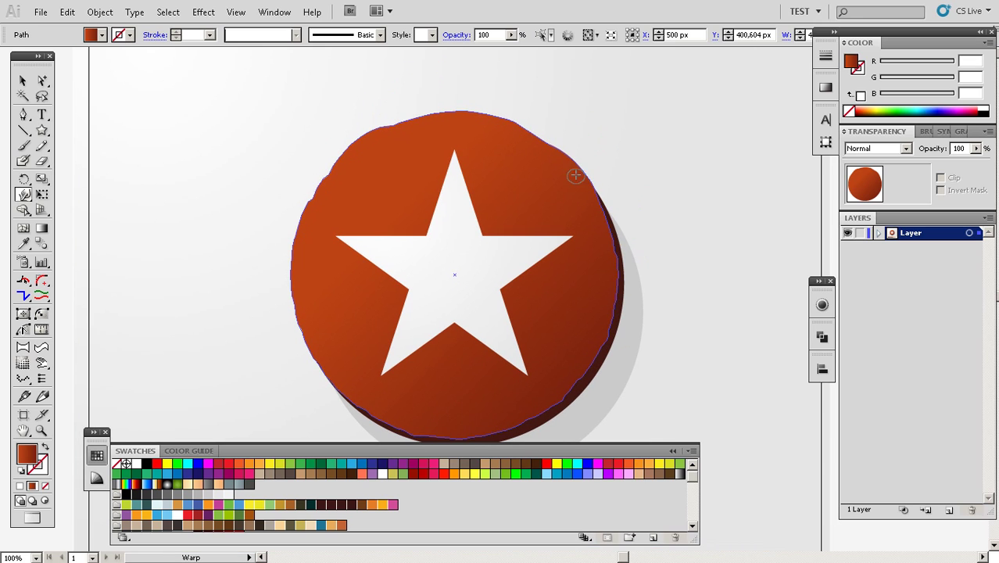
mouse_move(547, 147)
mouse_down()
mouse_move(559, 172)
mouse_move(506, 134)
mouse_move(450, 139)
mouse_up()
drag(552, 320, 549, 188)
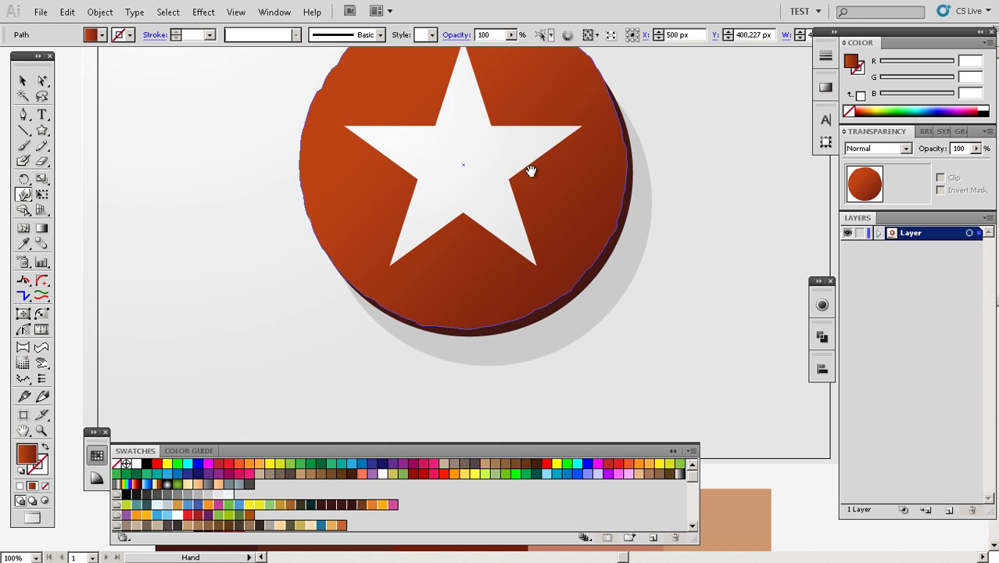
- Select the dark circle behind the coin face and roughen its lower and right edges with the Warp tool
key(a)
click(597, 271)
drag(570, 304, 572, 332)
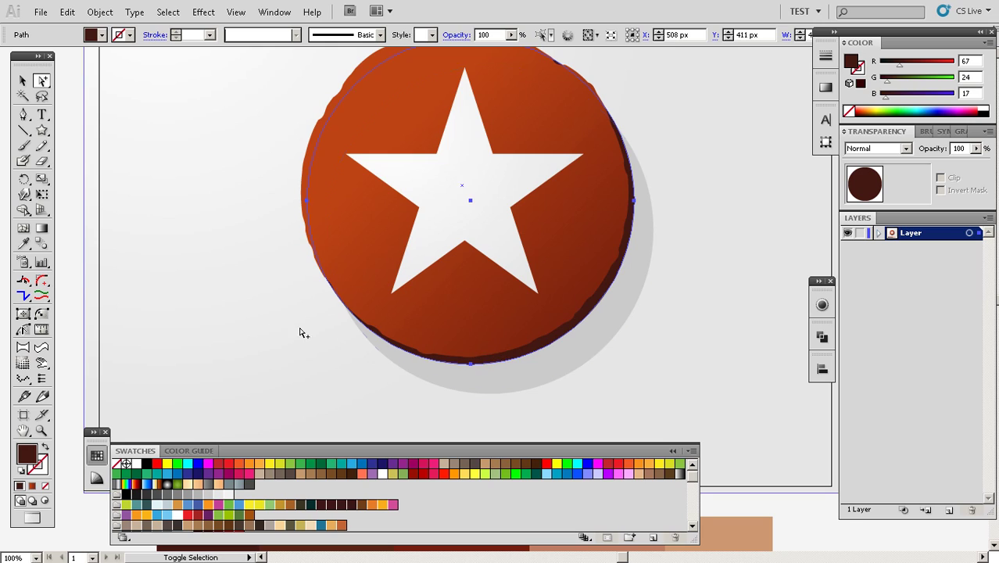
click(24, 196)
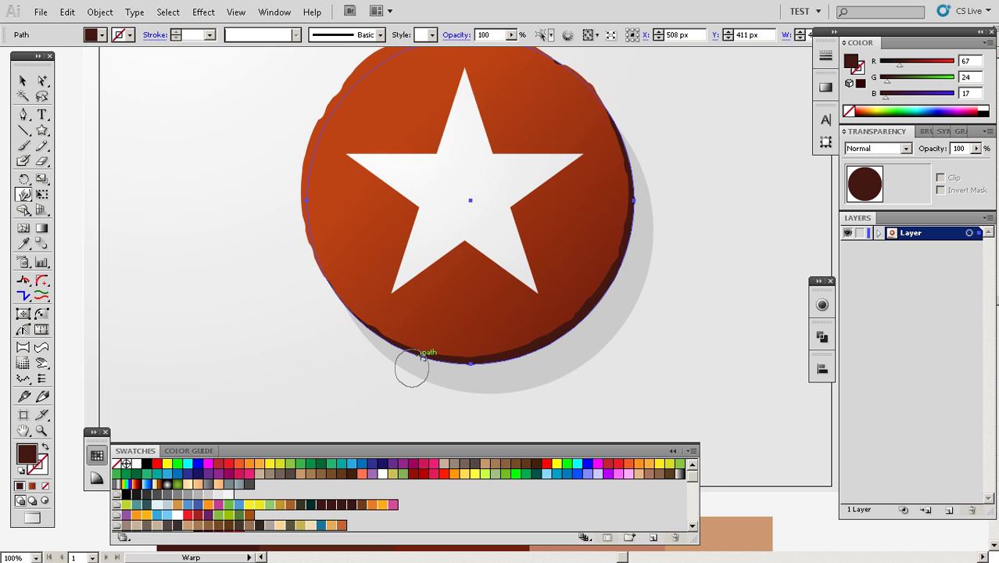
mouse_move(388, 346)
mouse_down()
mouse_move(446, 359)
mouse_move(448, 372)
mouse_up()
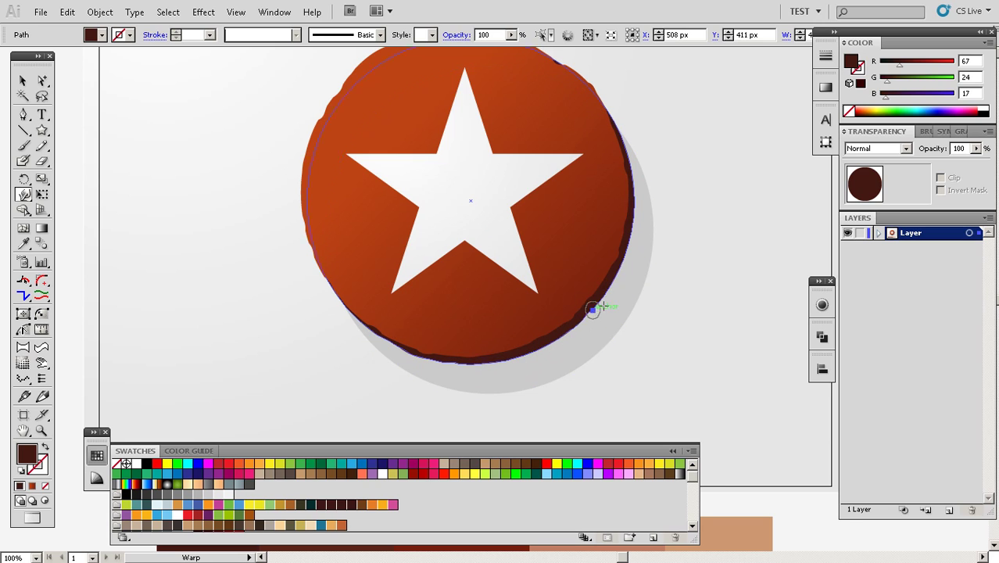
key(space)
drag(609, 278, 587, 219)
- Select the gray shadow circle, warp its lower and right outline into an uneven contour, and deselect it
key(a)
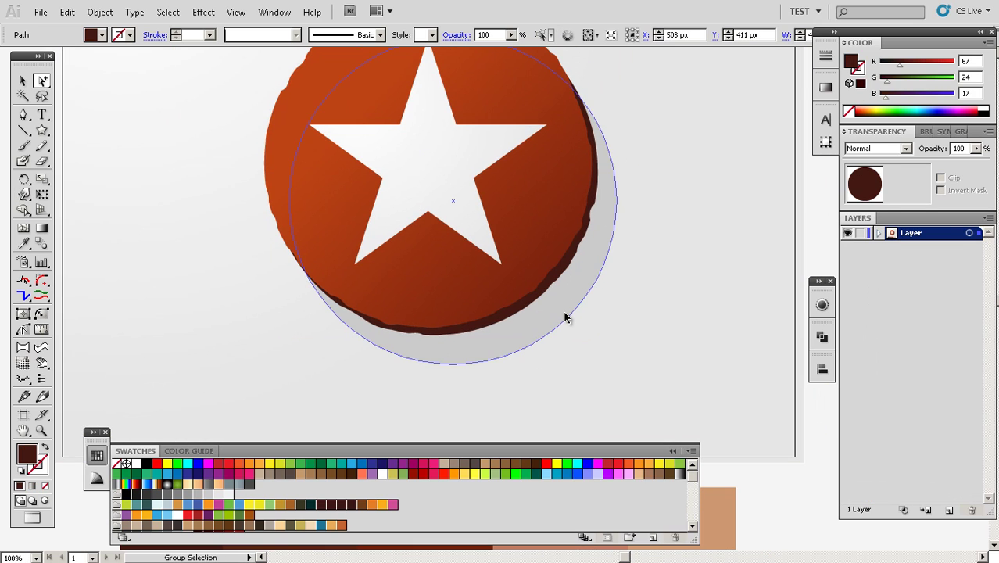
click(567, 316)
key(shift+e)
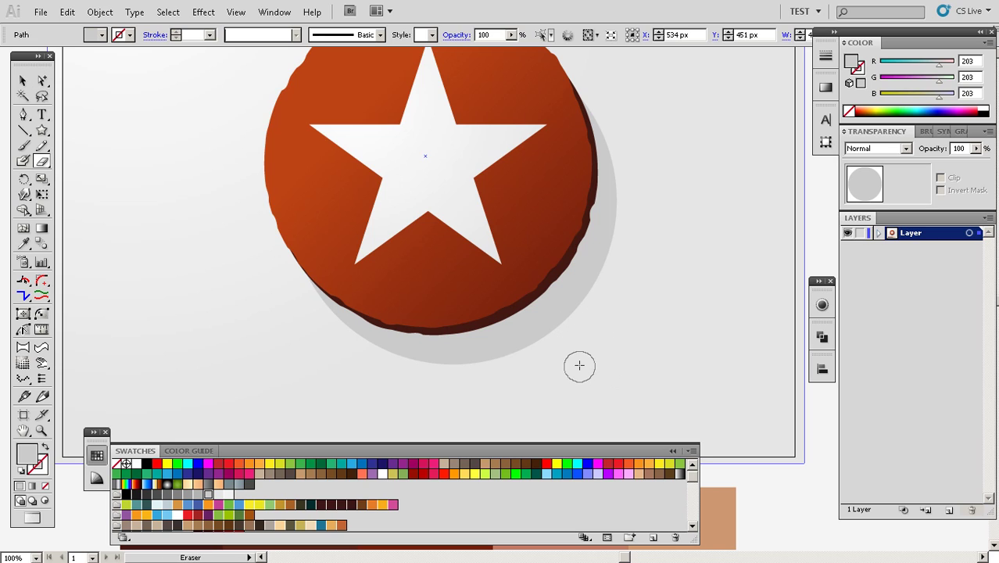
key(shift+r)
mouse_move(570, 346)
mouse_down()
mouse_move(591, 333)
mouse_move(579, 324)
mouse_up()
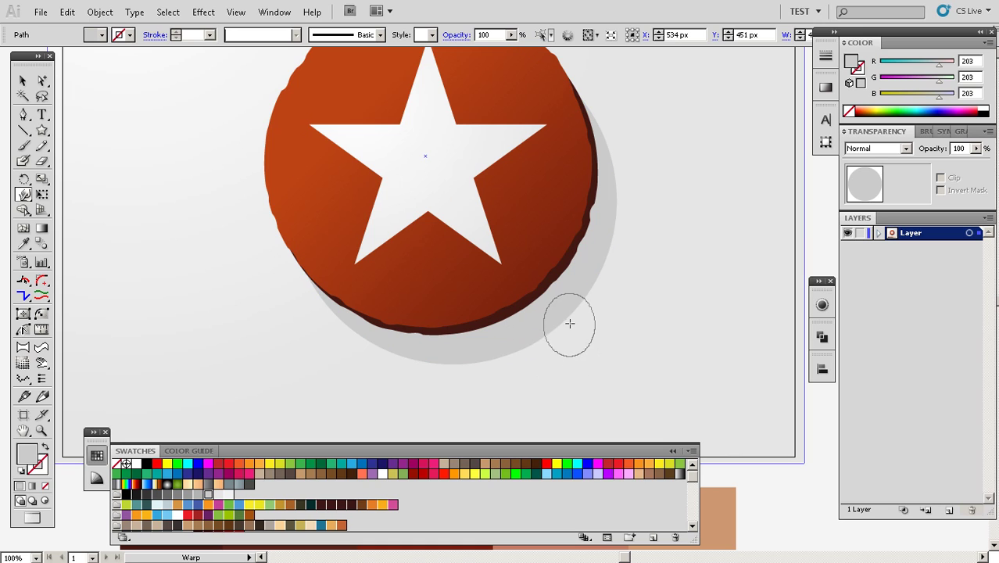
drag(435, 364, 491, 363)
key(space)
drag(598, 279, 589, 298)
key(space)
drag(535, 361, 570, 313)
key(space)
drag(424, 373, 447, 277)
key(v)
click(520, 289)
- Compare the whole warped coin with the finished textured coin in the other document, viewed up close
key(z)
alt+click(543, 273)
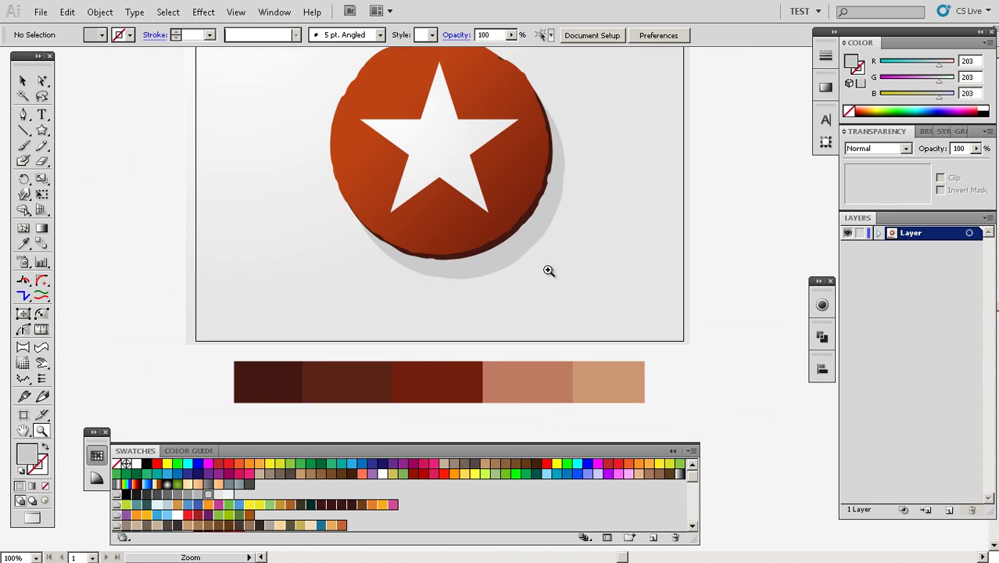
scroll(542, 282, up, 4)
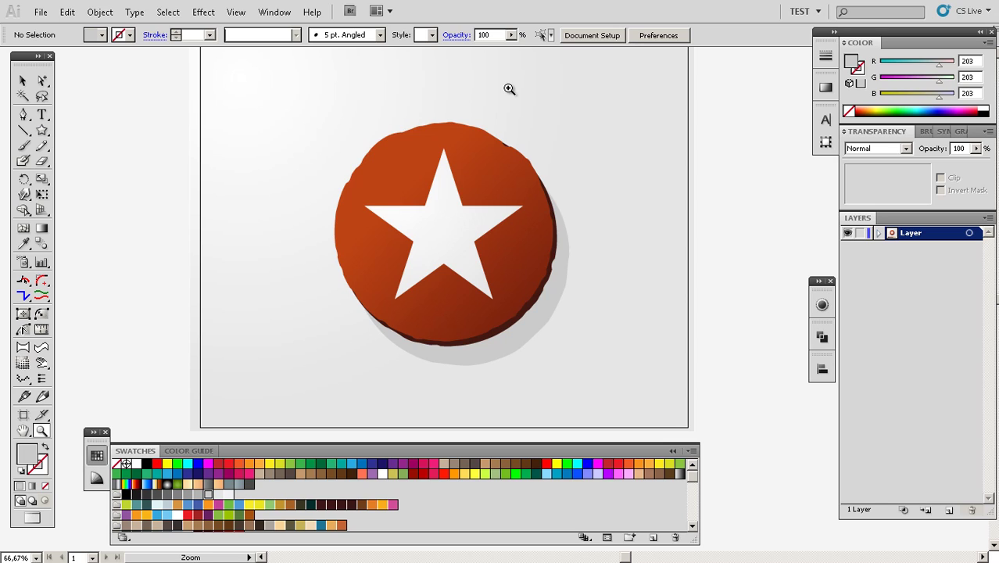
key(space)
drag(547, 231, 576, 247)
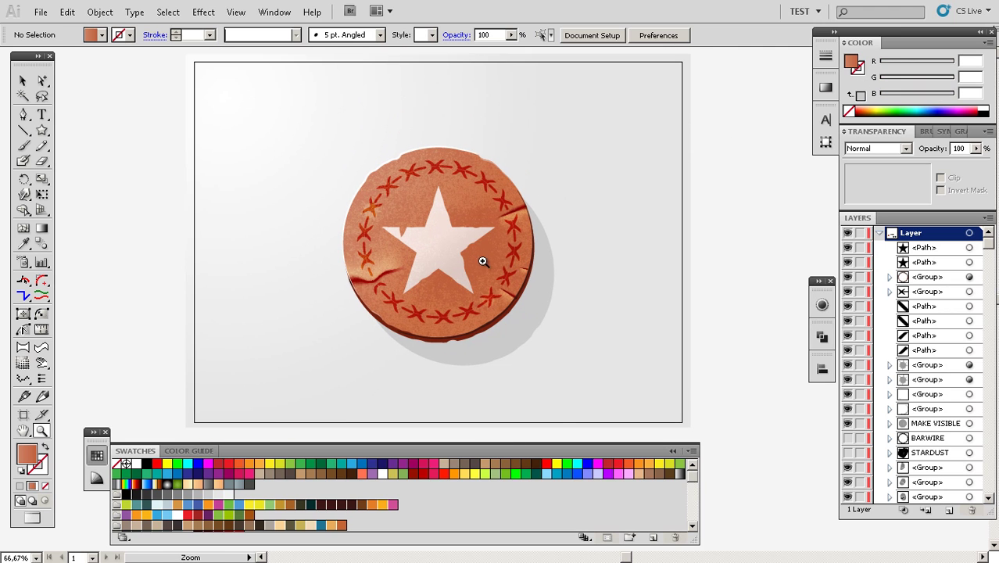
click(484, 262)
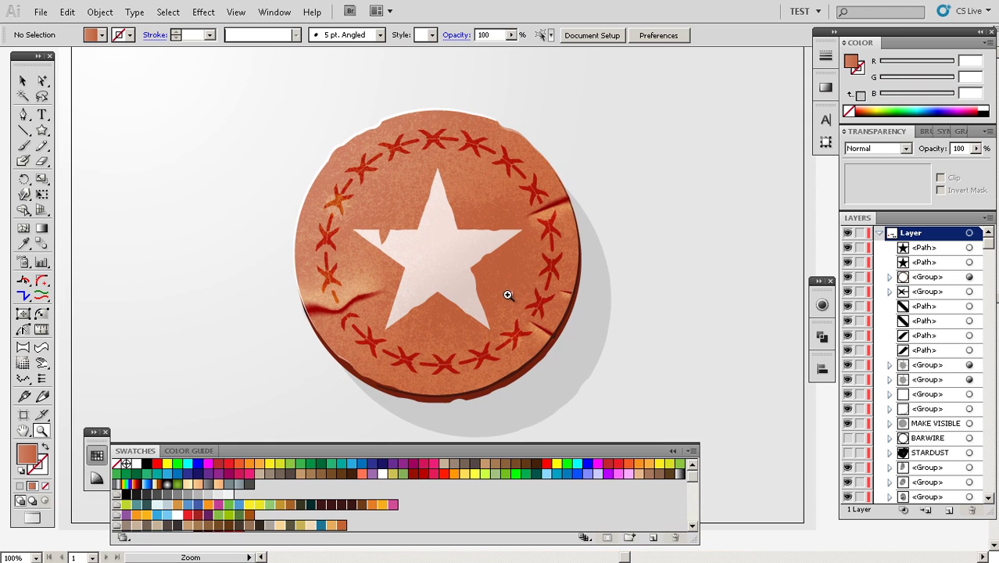